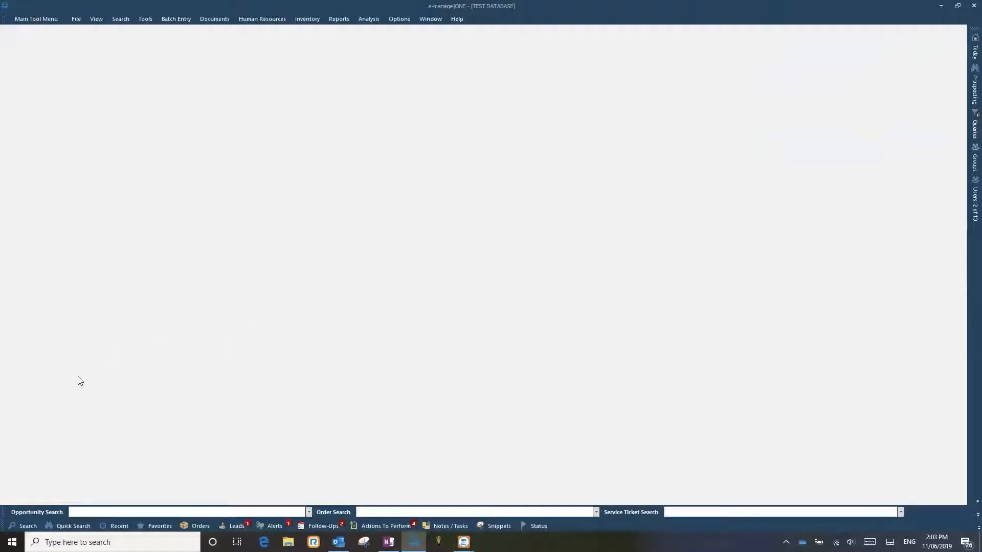
# - Search the company locations for "bank of texas"
pyautogui.click(24, 527)
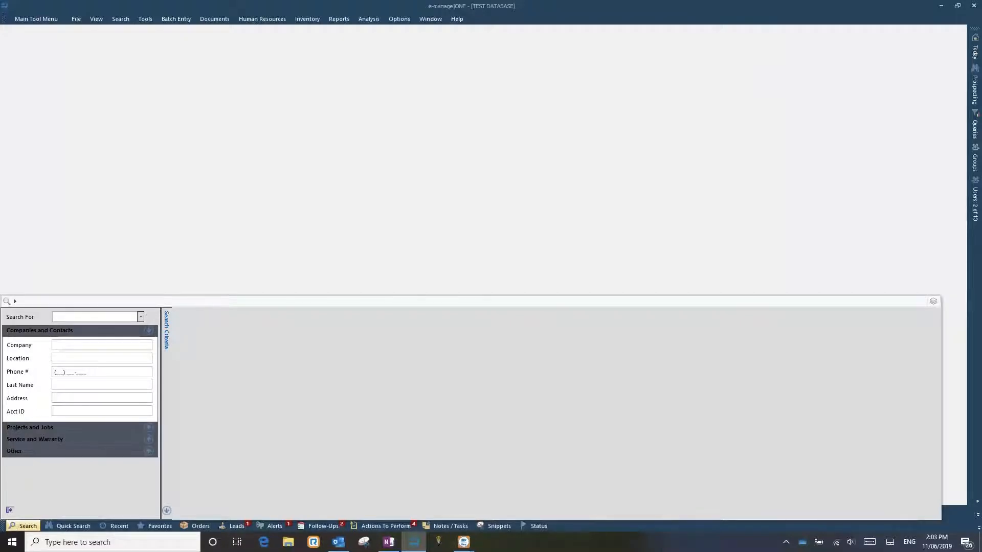
pyautogui.click(68, 344)
pyautogui.write('bank of texas')
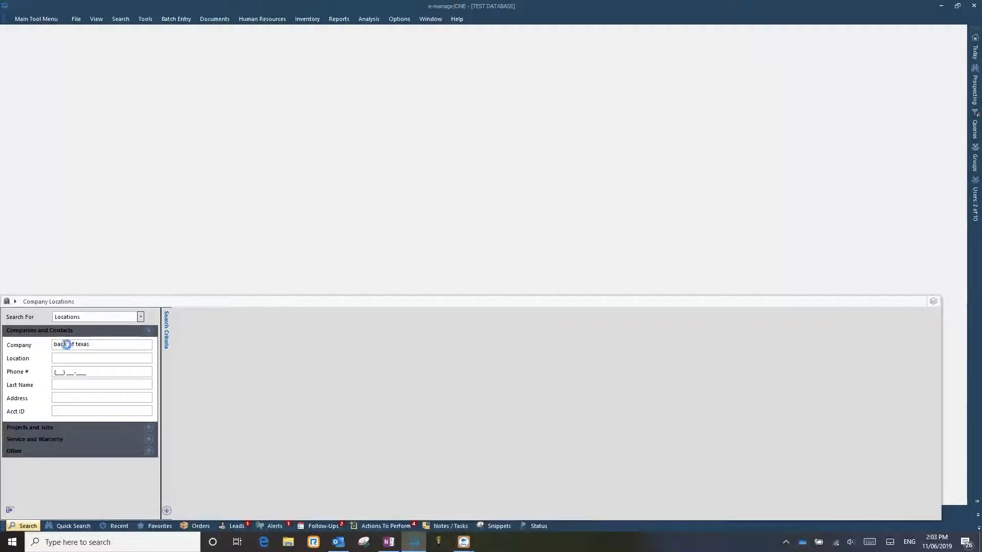
pyautogui.press('Return')
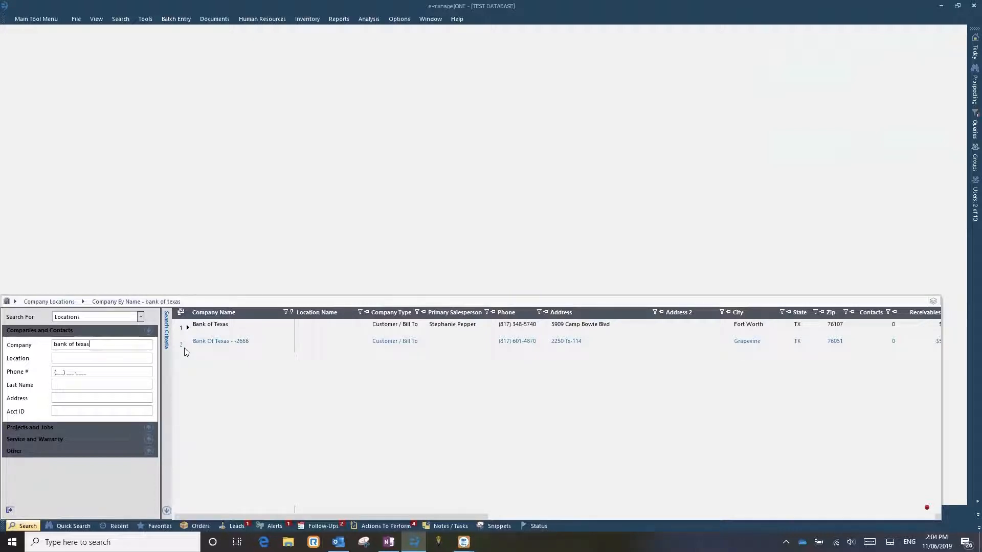
# - Review the search results and start a new project for the Bank of Texas location in Fort Worth
pyautogui.click(452, 326)
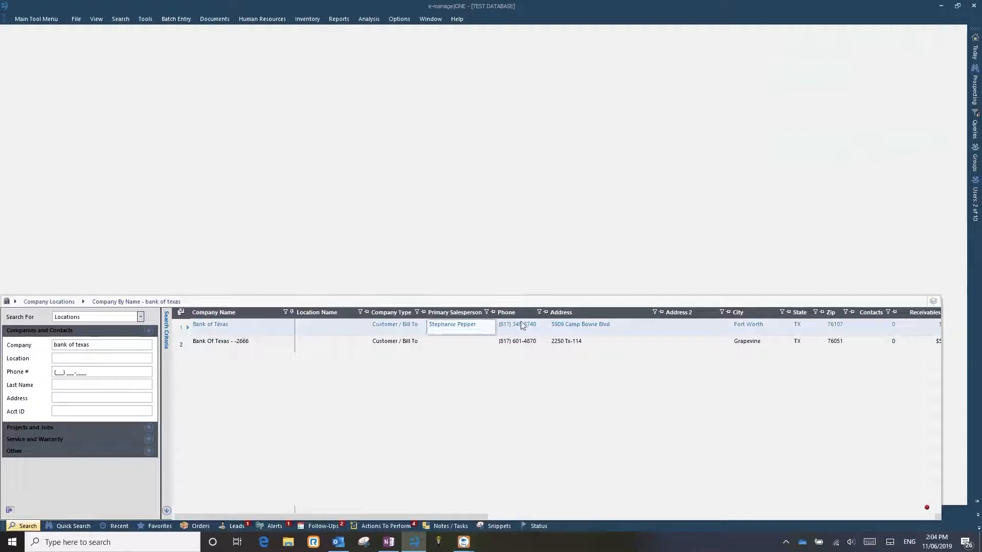
pyautogui.click(567, 329)
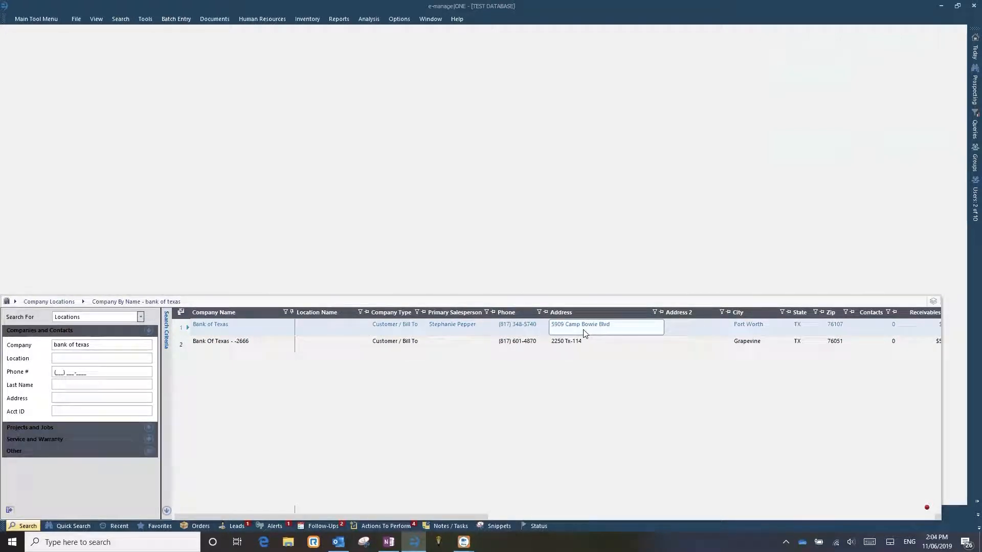
pyautogui.click(596, 343)
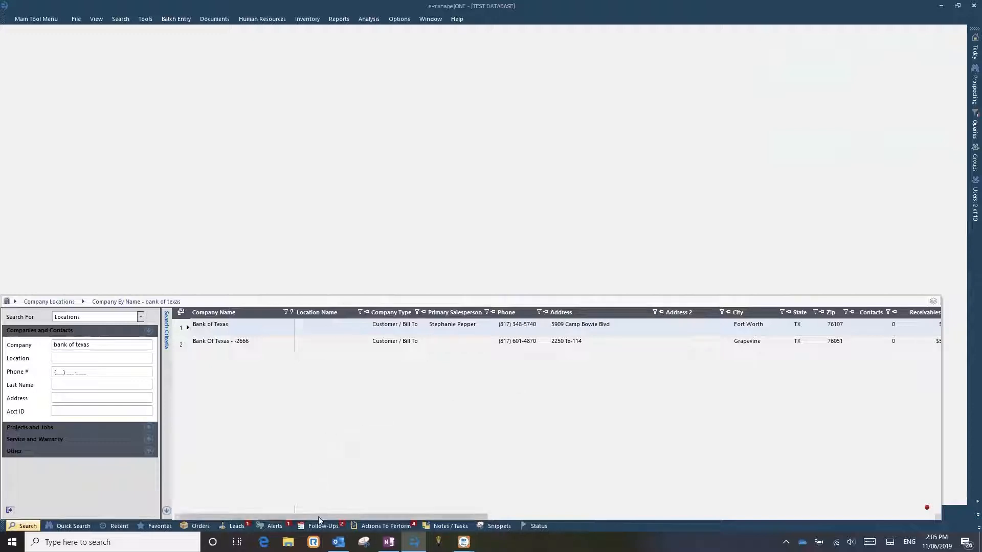
pyautogui.moveTo(325, 515)
pyautogui.mouseDown()
pyautogui.moveTo(470, 513)
pyautogui.moveTo(306, 513)
pyautogui.mouseUp()
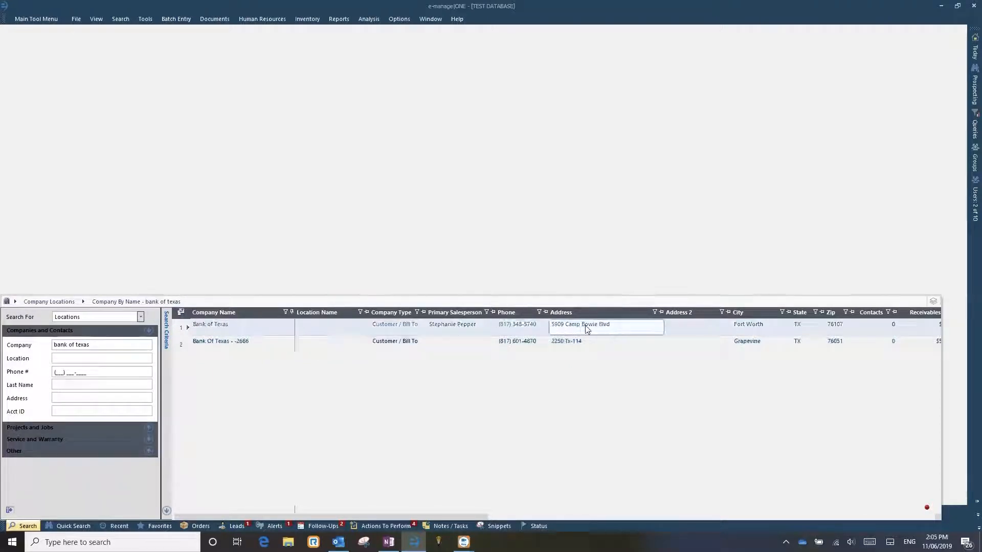
pyautogui.rightClick(186, 331)
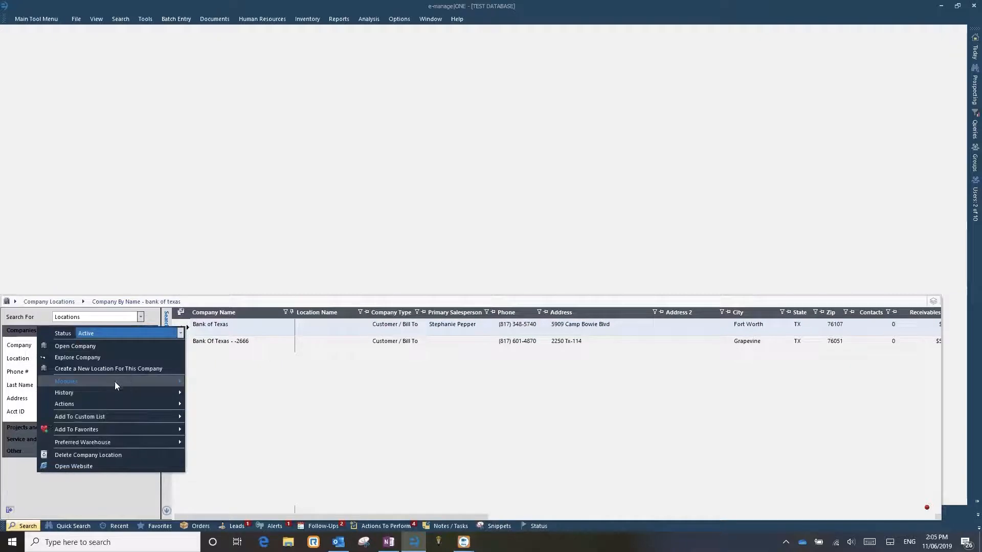
pyautogui.moveTo(108, 401)
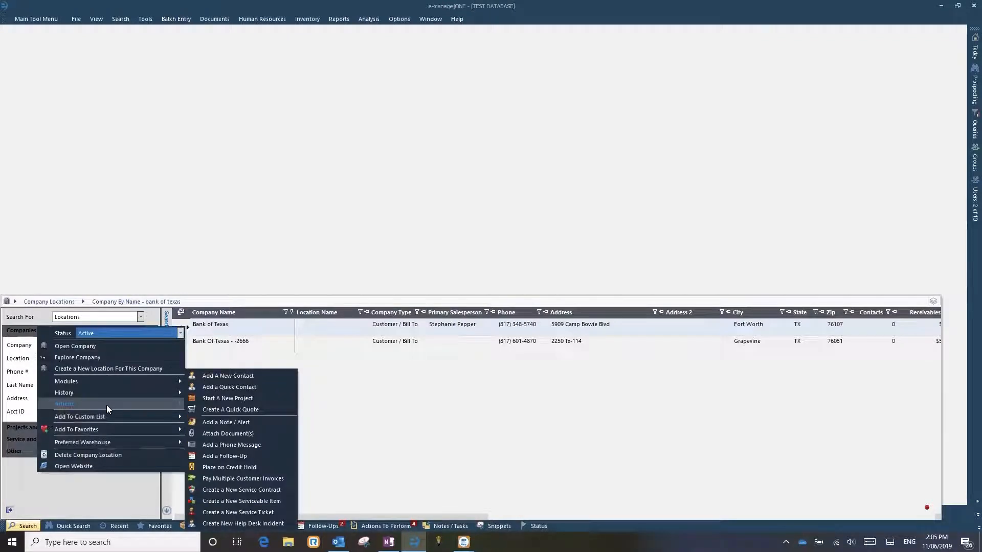
pyautogui.click(234, 400)
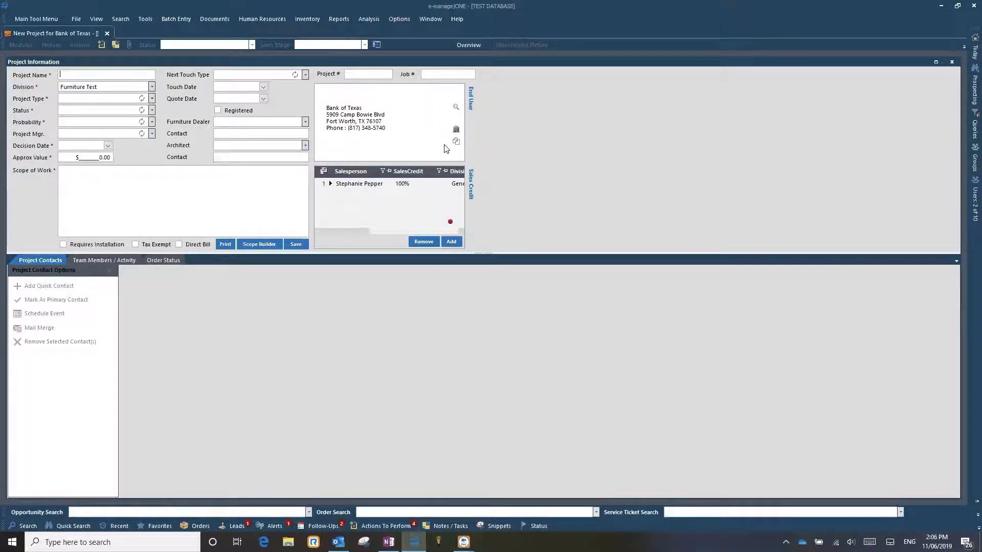
# - Look over the end user's company record from the new project and close it again
pyautogui.click(456, 130)
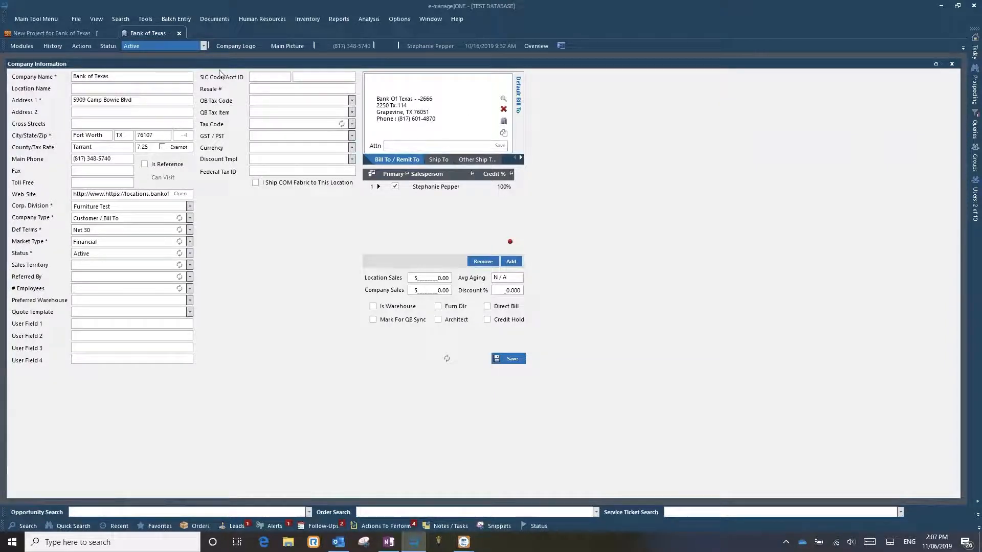
pyautogui.click(179, 33)
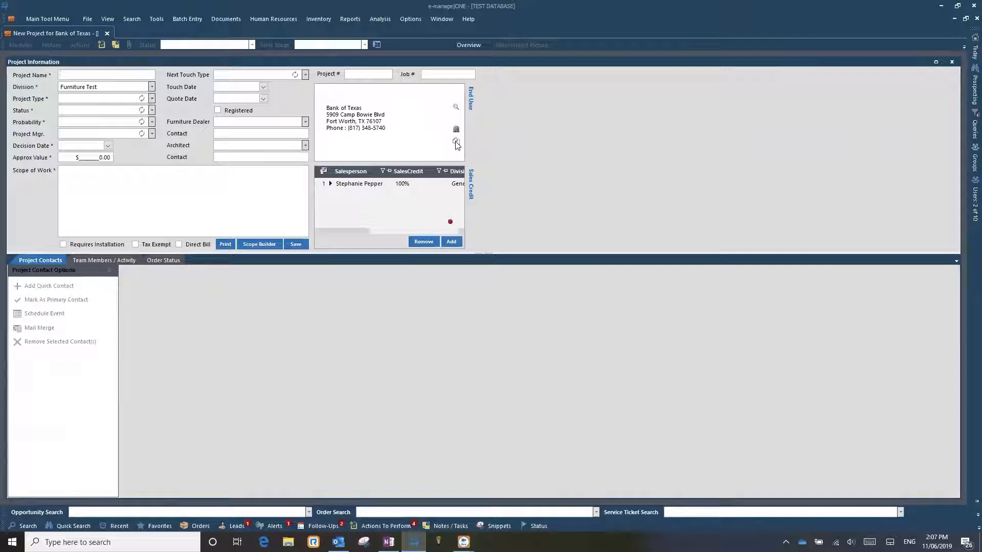
# - Paste the copied end user address block into a new Notepad document and close it without saving
pyautogui.click(102, 542)
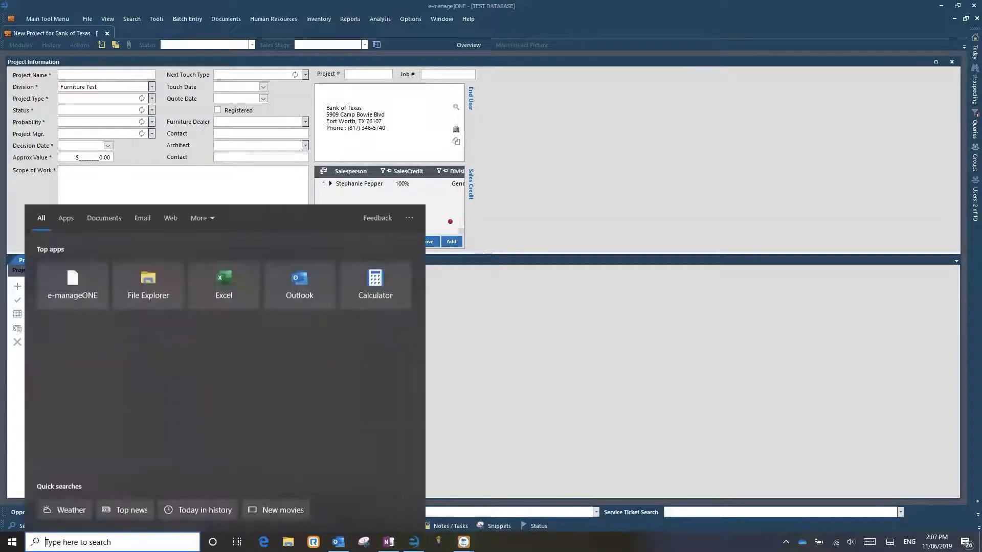
pyautogui.write('note')
pyautogui.click(120, 265)
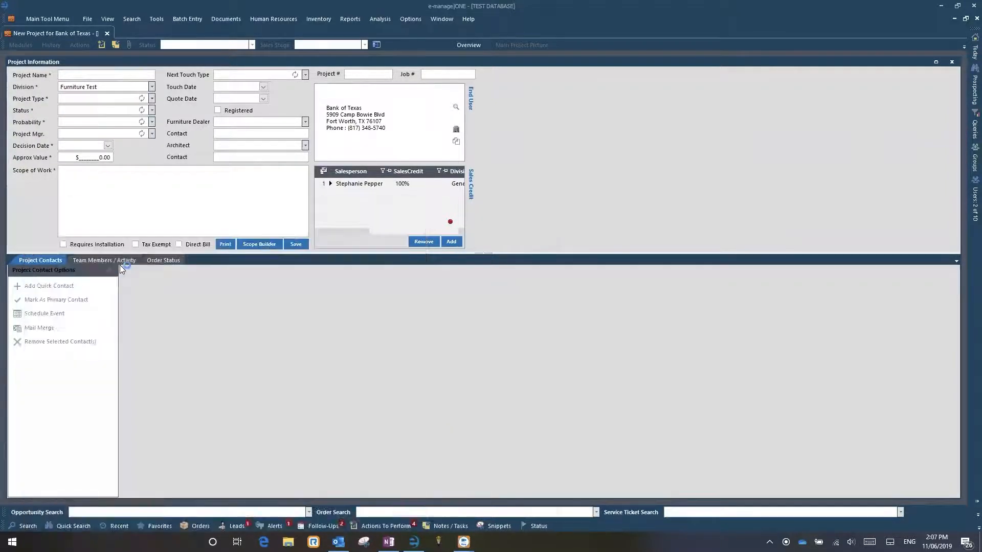
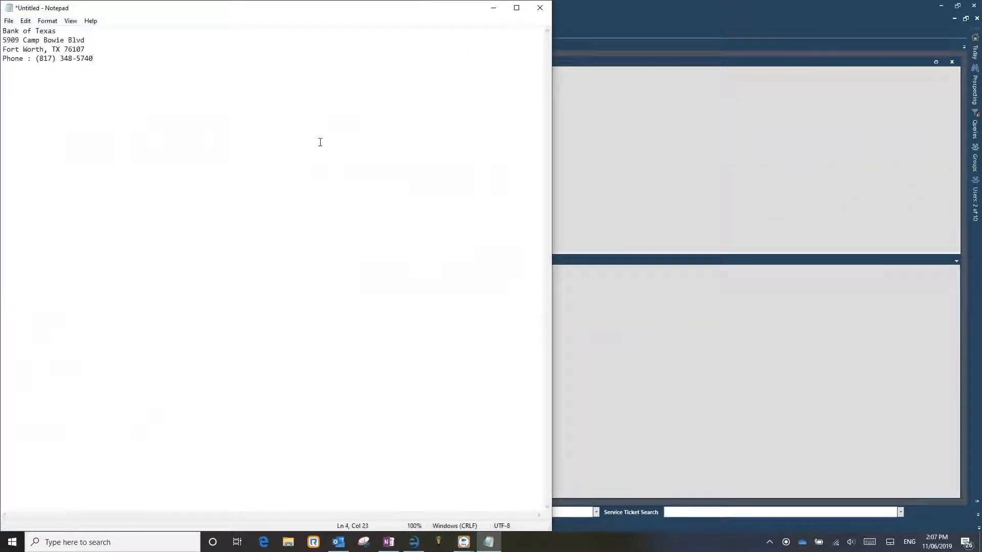
pyautogui.click(544, 19)
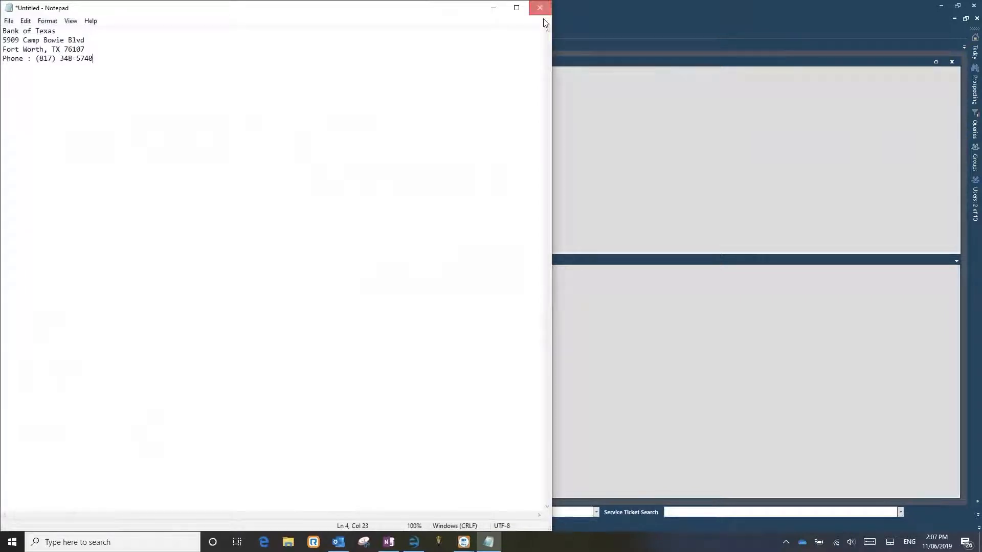
pyautogui.click(512, 276)
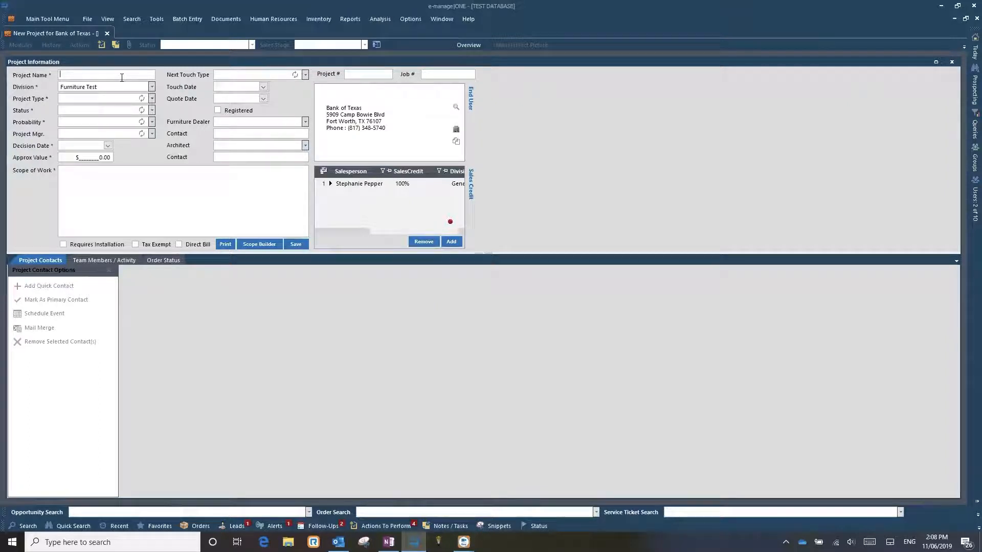
# - Begin the project name with "Bank of Texas FTW-SP /"
pyautogui.write('Bank Of')
pyautogui.press('BackSpace')
pyautogui.press('BackSpace')
pyautogui.press('BackSpace')
pyautogui.write('of Texas')
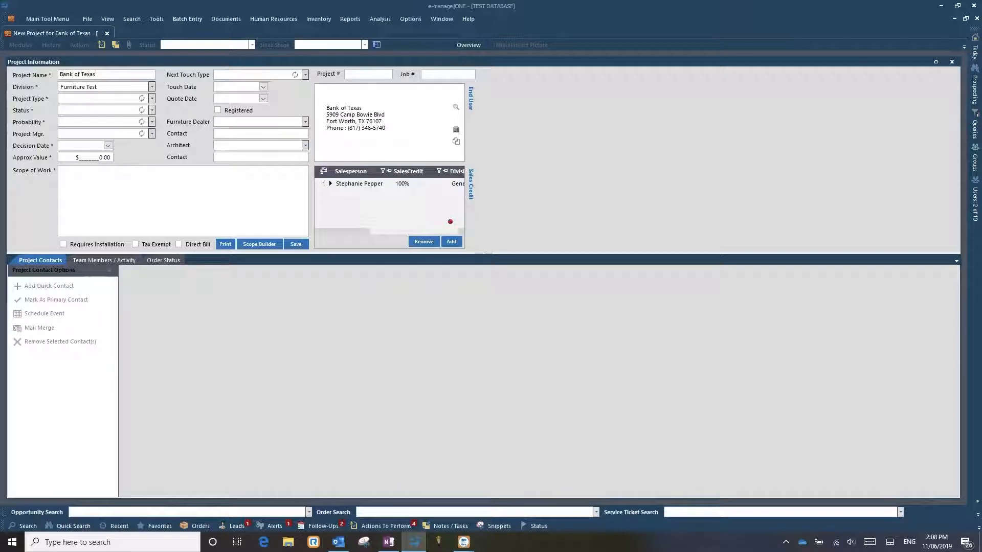
pyautogui.write('FTW')
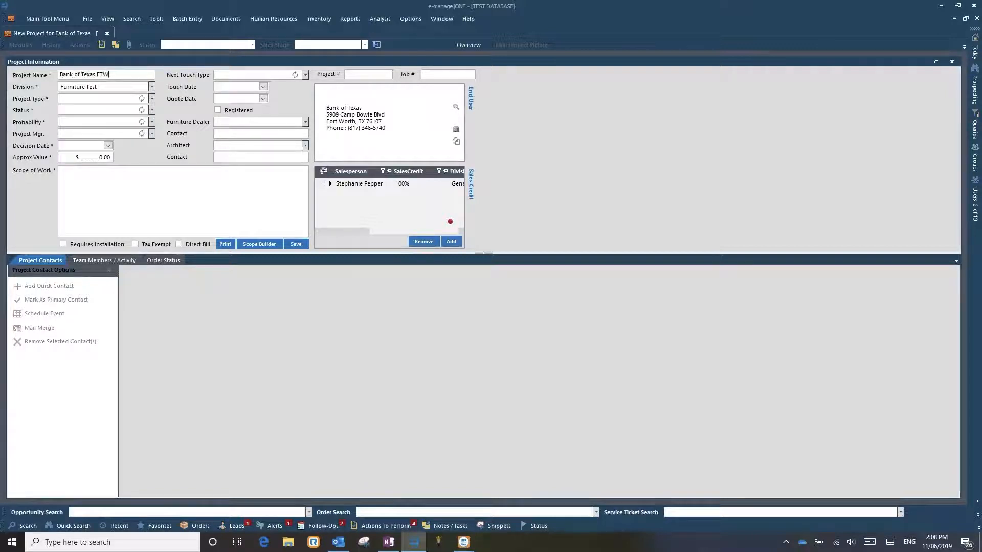
pyautogui.write('-SP')
pyautogui.write('/')
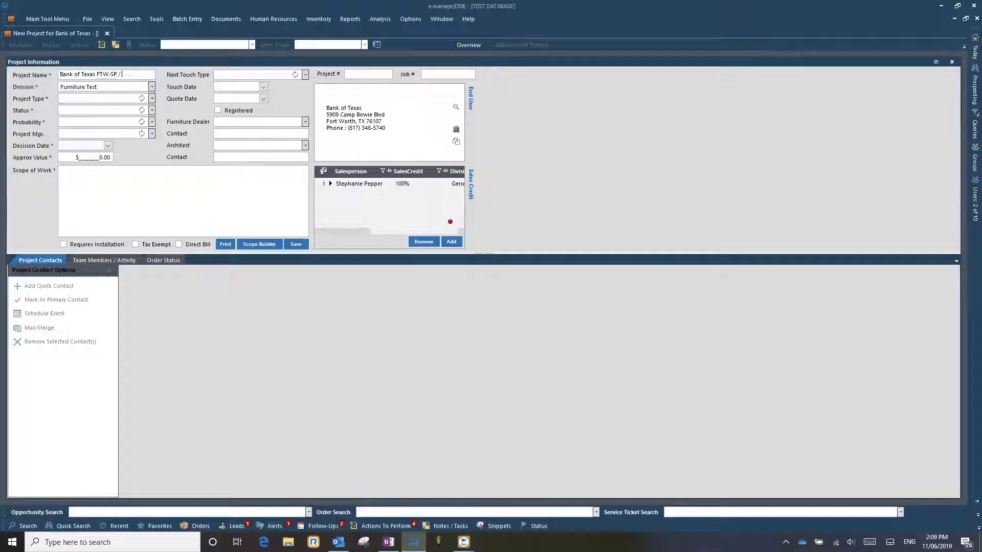
# - Complete the project name with "New Task Chair for" followed by the chair recipient's full name, and review the whole entry
pyautogui.write('New Chair')
pyautogui.press('BackSpace')
pyautogui.press('BackSpace')
pyautogui.press('BackSpace')
pyautogui.press('BackSpace')
pyautogui.press('BackSpace')
pyautogui.write('tTask Cha')
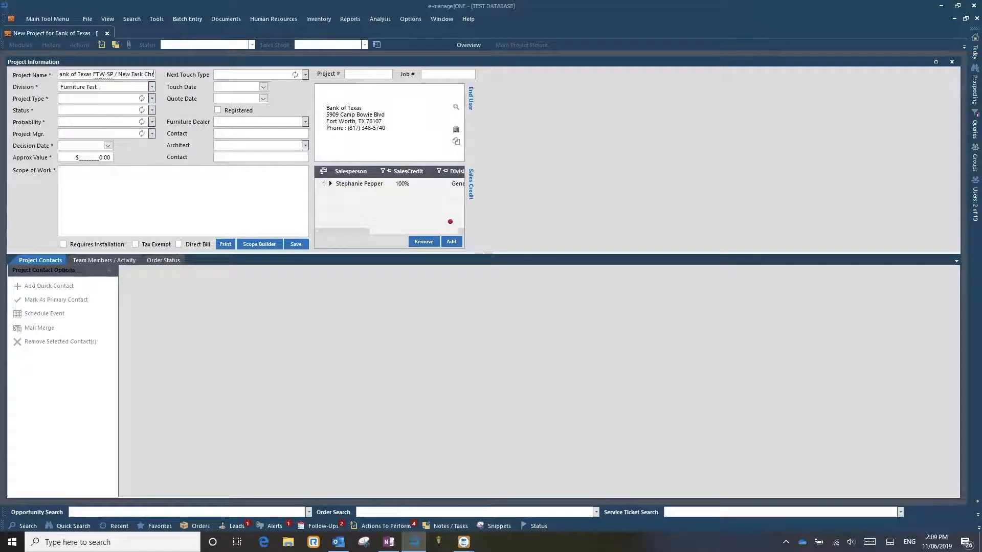
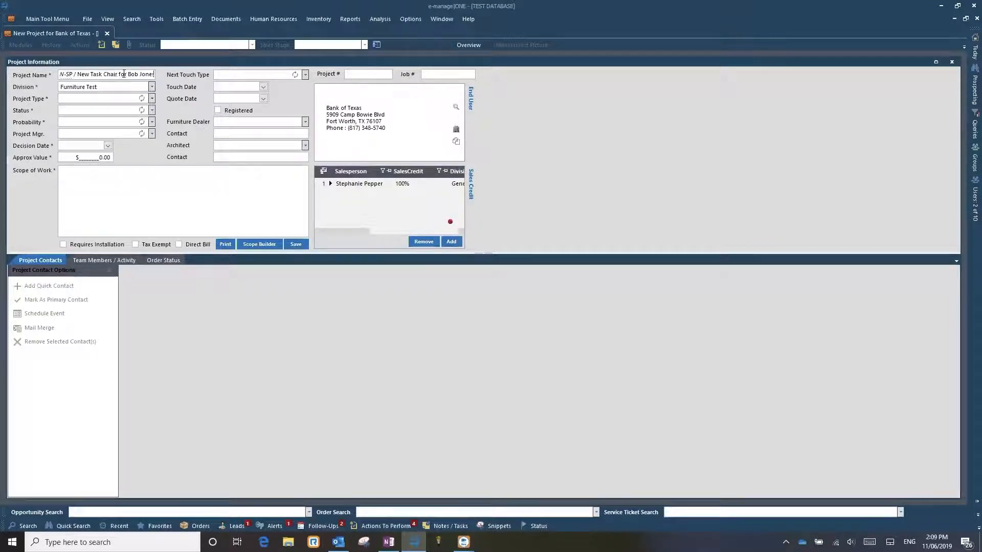
pyautogui.moveTo(132, 74); pyautogui.dragTo(49, 76)
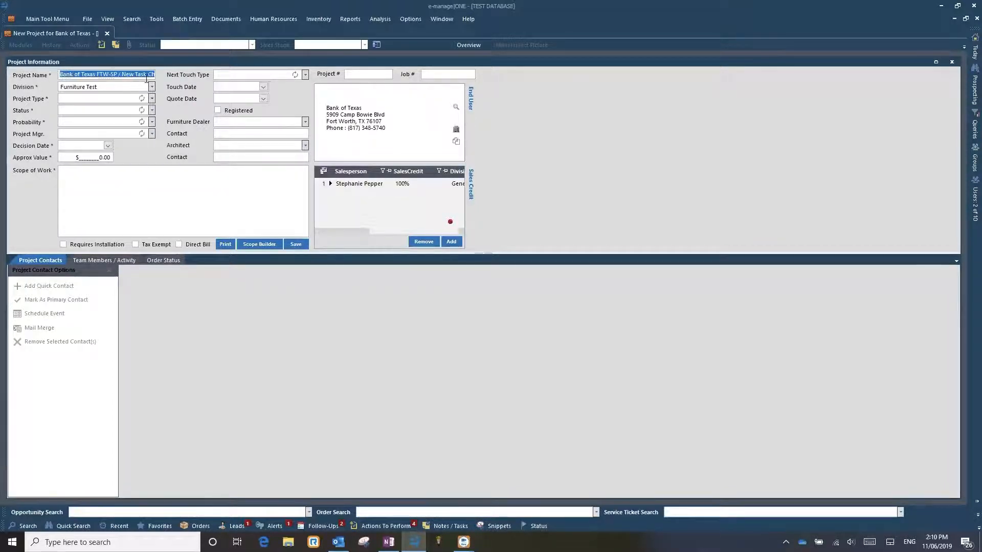
pyautogui.click(144, 75)
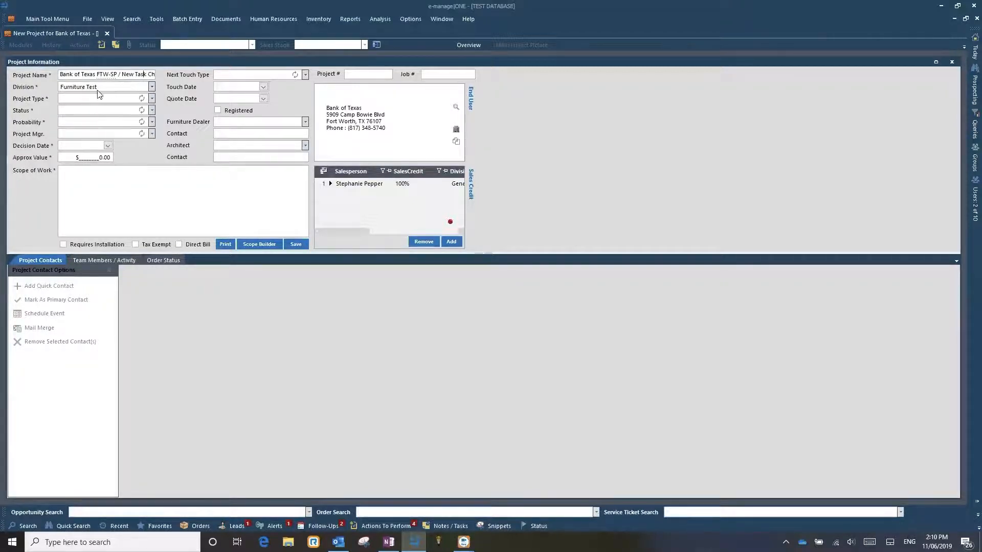
# - Check the division choices, keep Furniture Test, and set the project type to Furniture Project
pyautogui.click(152, 87)
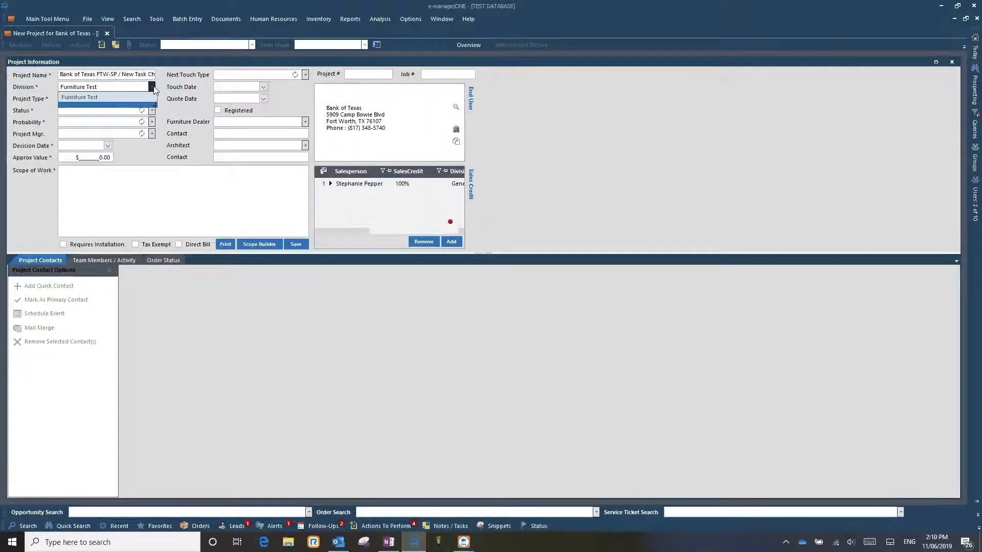
pyautogui.click(152, 87)
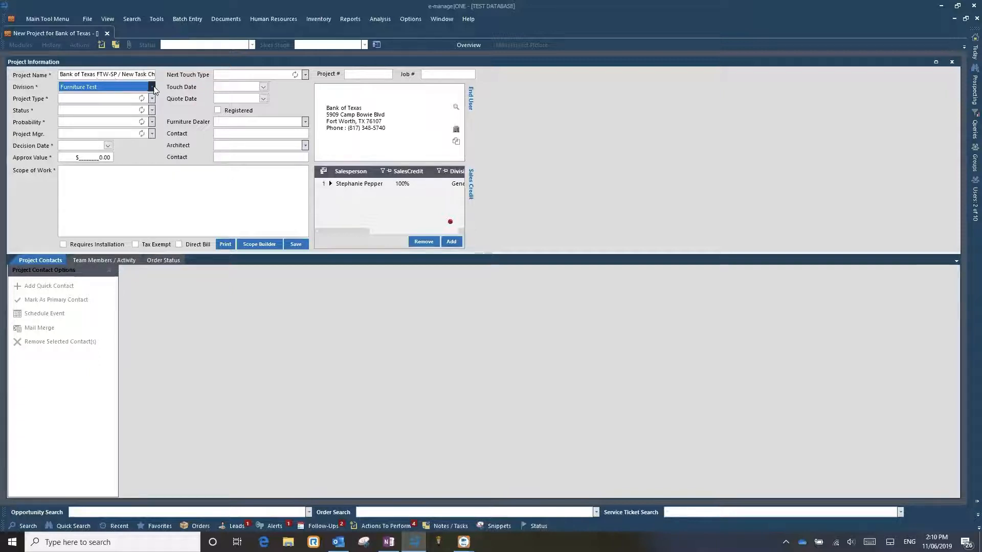
pyautogui.click(142, 74)
pyautogui.press('Tab')
pyautogui.press('Tab')
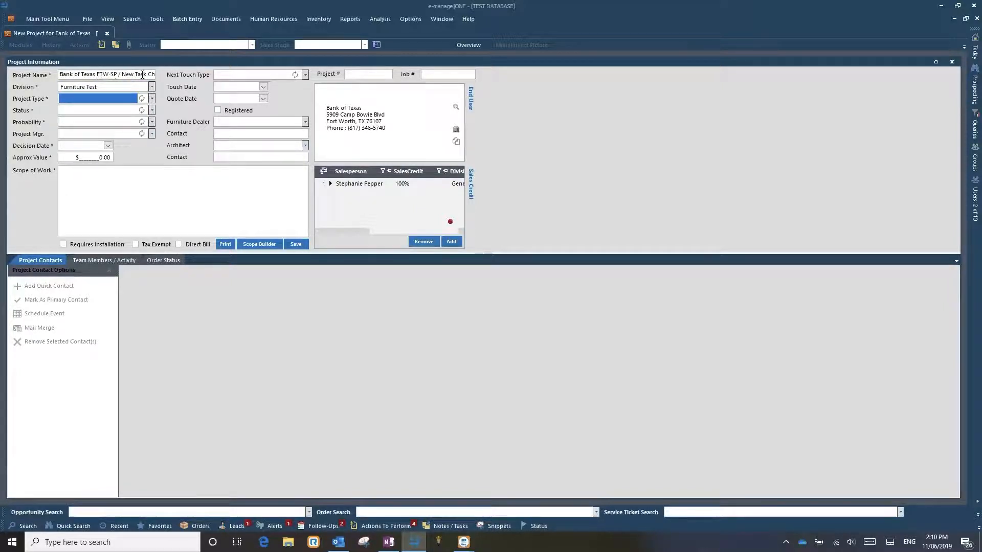
pyautogui.press('f')
pyautogui.click(152, 99)
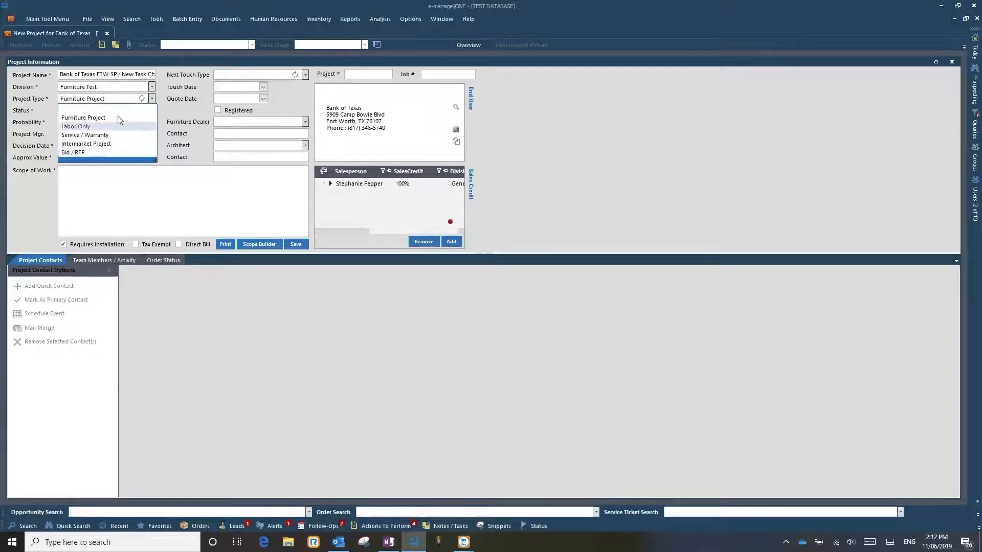
pyautogui.click(102, 118)
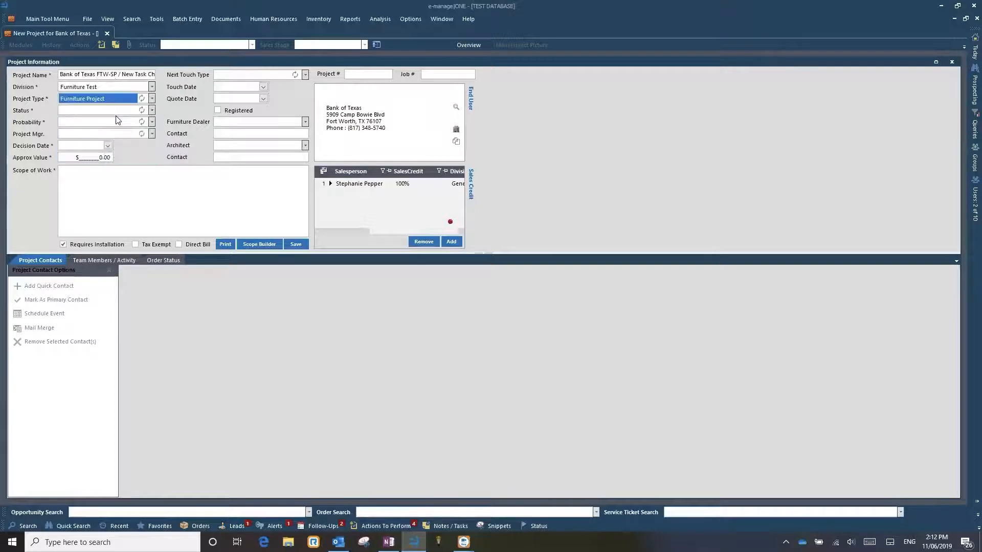
# - Set the project status to New Opportunity and look through the other available statuses
pyautogui.click(151, 111)
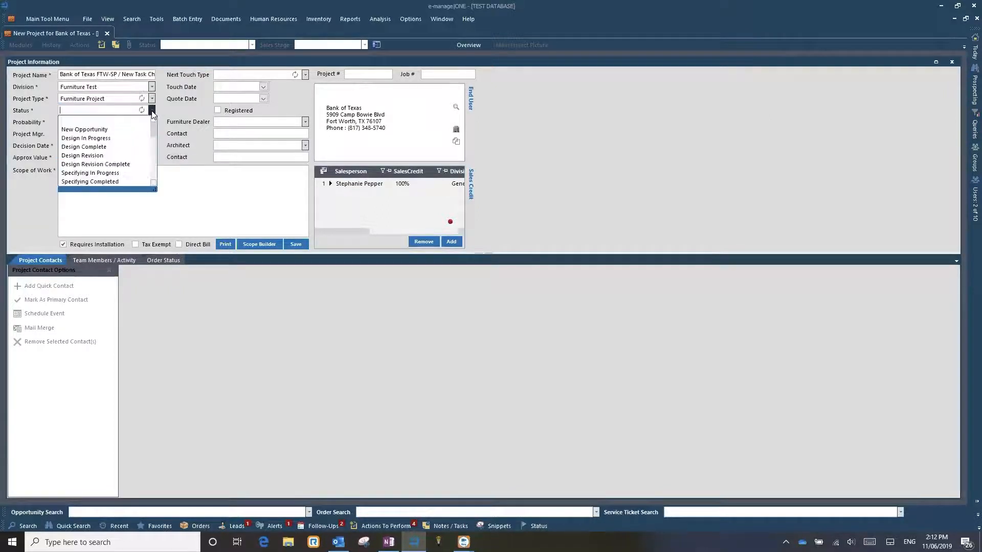
pyautogui.click(101, 132)
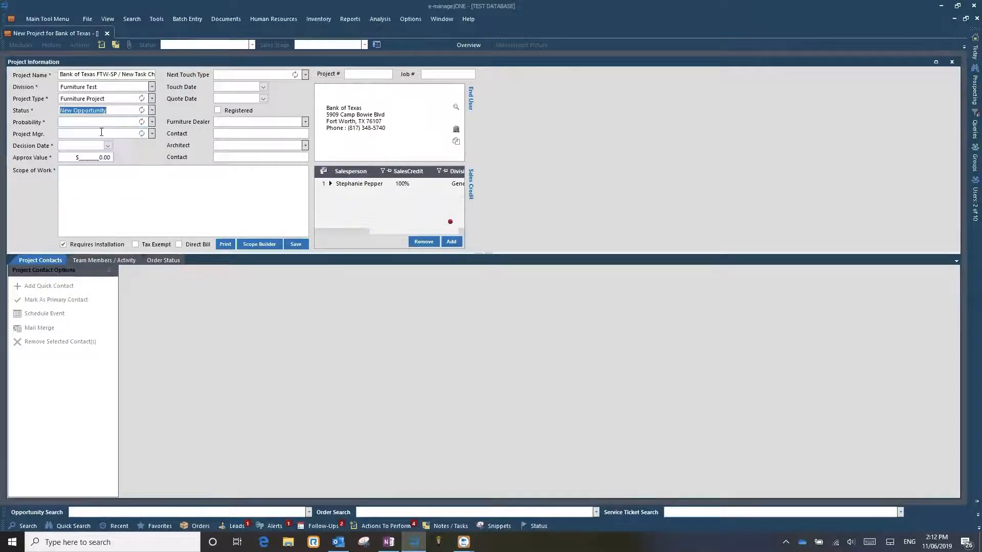
pyautogui.click(152, 110)
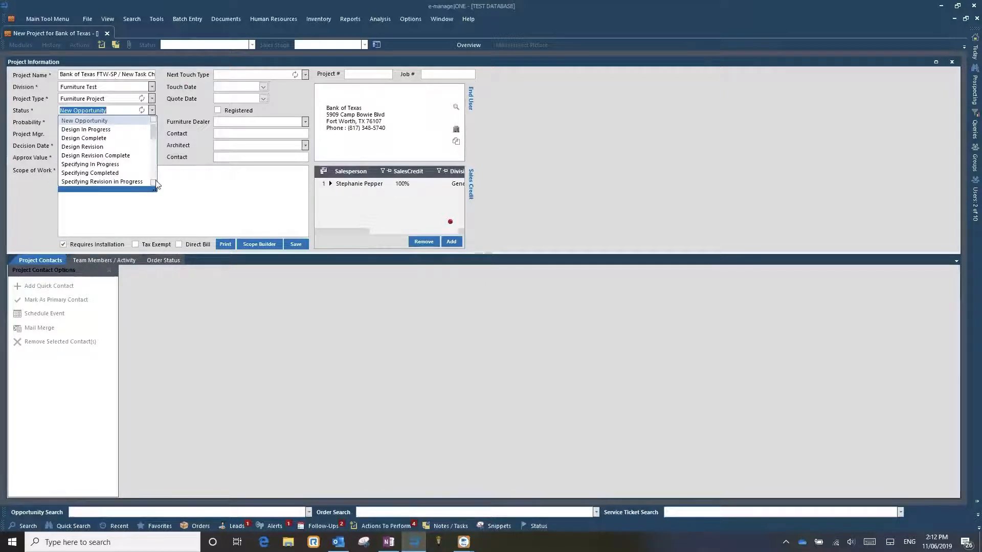
pyautogui.moveTo(155, 131)
pyautogui.mouseDown()
pyautogui.moveTo(159, 173)
pyautogui.moveTo(157, 127)
pyautogui.mouseUp()
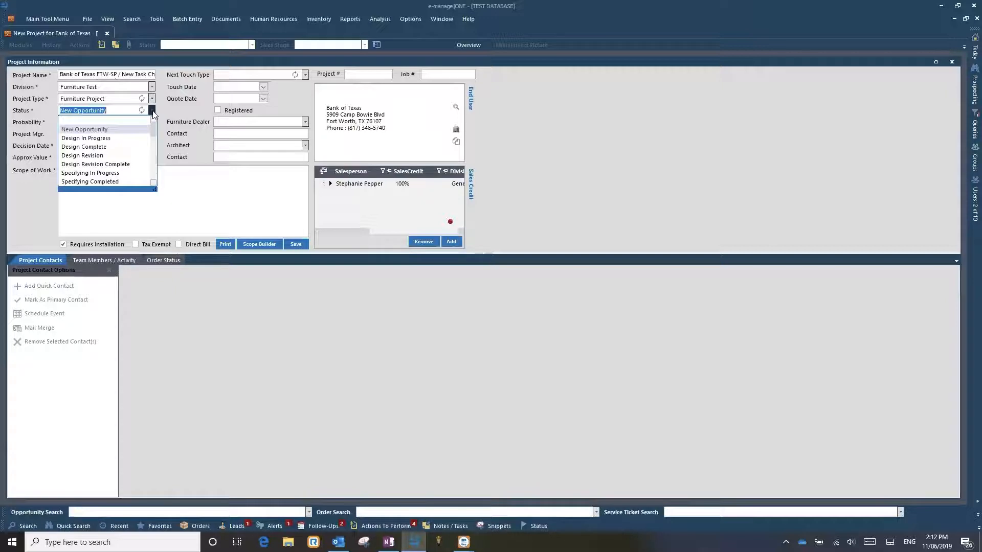
pyautogui.click(109, 131)
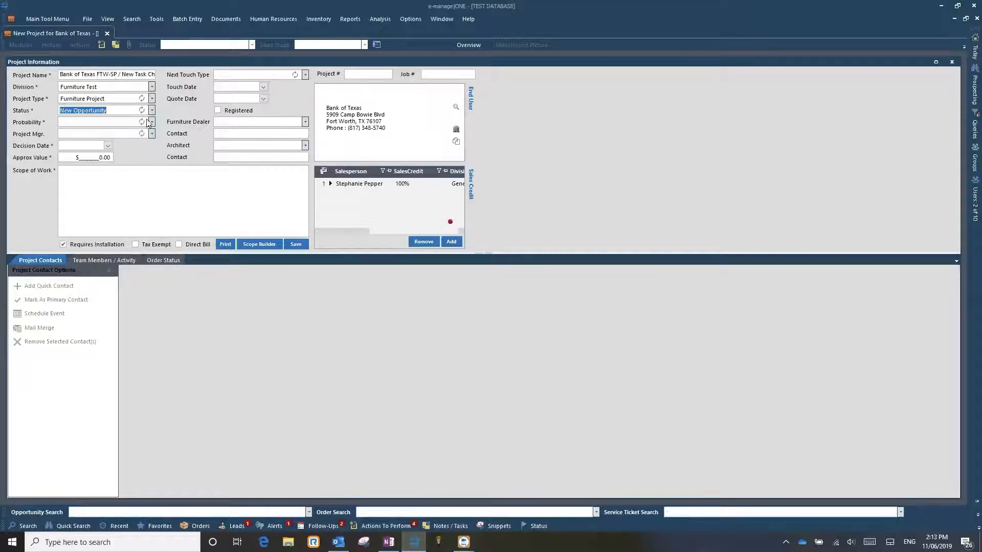
# - Recheck the project's division, keeping Furniture Test, and go on to the probability entry
pyautogui.click(114, 89)
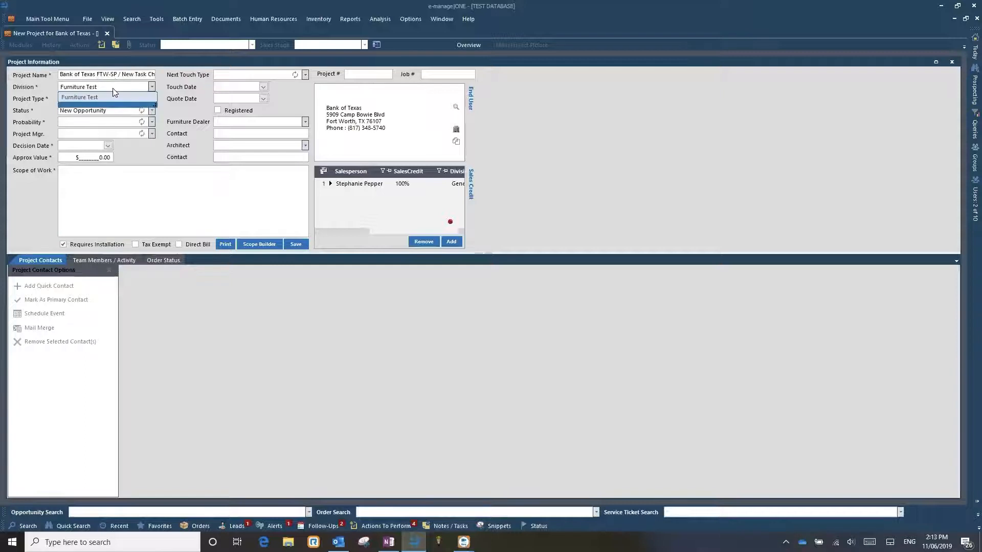
pyautogui.click(108, 95)
pyautogui.press('Tab')
pyautogui.press('Tab')
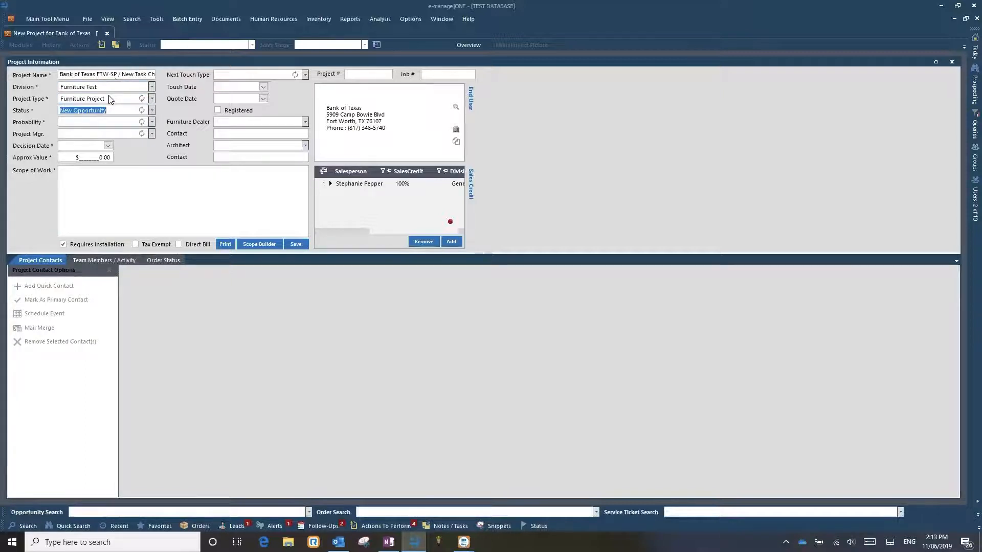
pyautogui.press('Tab')
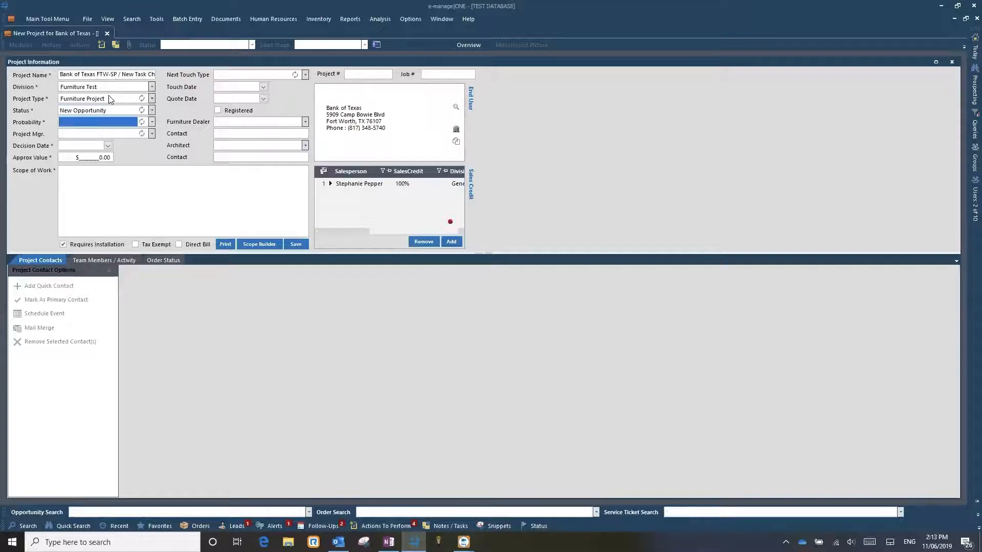
# - Set the project's probability to 25 and look over the available Pre Sale, Post Sale and Management grids
pyautogui.click(152, 124)
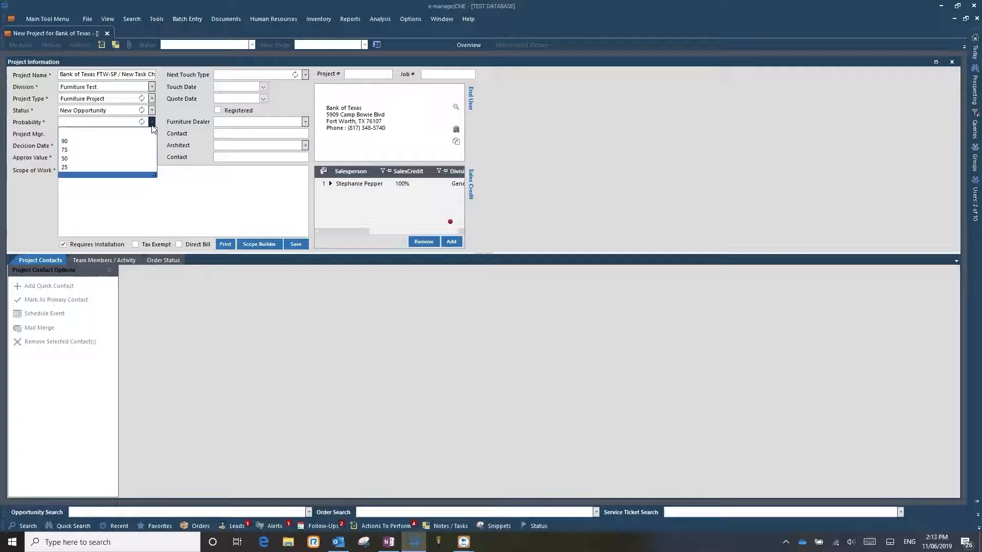
pyautogui.click(77, 167)
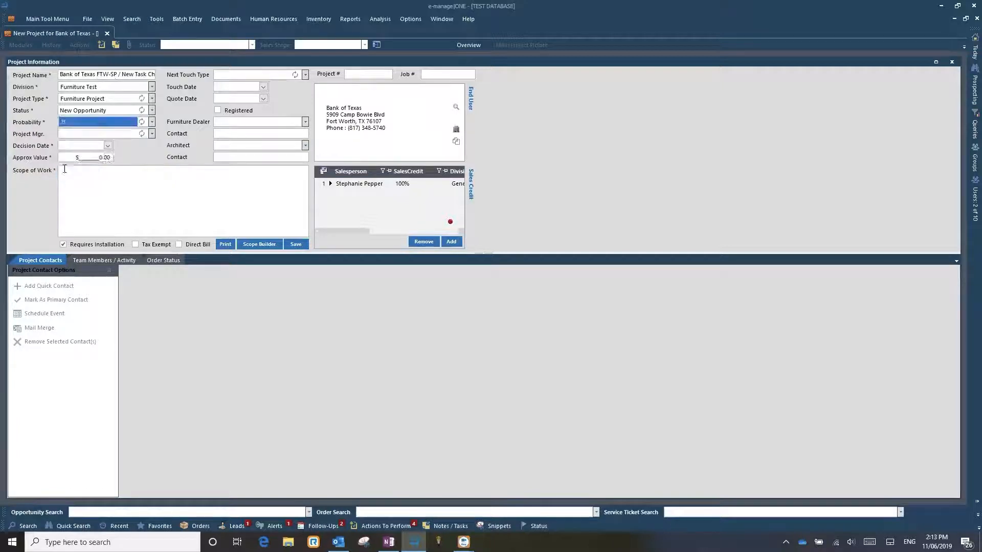
pyautogui.click(973, 53)
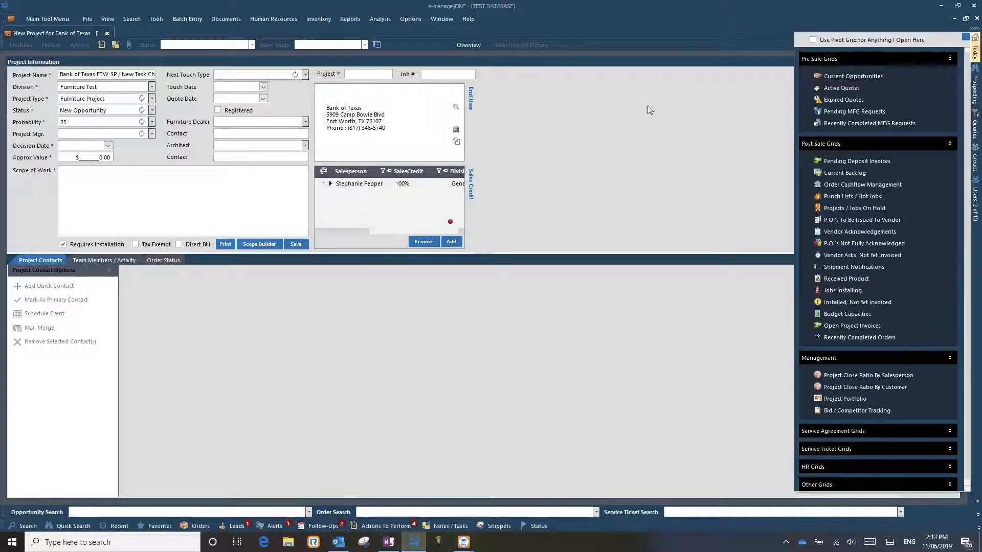
# - Review the probability choices and set the project's probability to 50
pyautogui.click(152, 123)
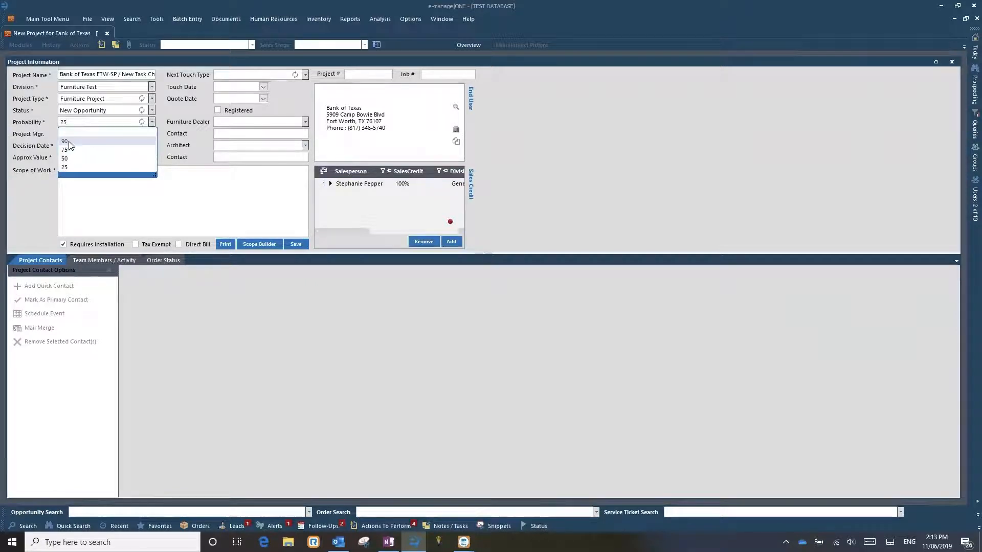
pyautogui.press('Down')
pyautogui.press('Down')
pyautogui.press('Down')
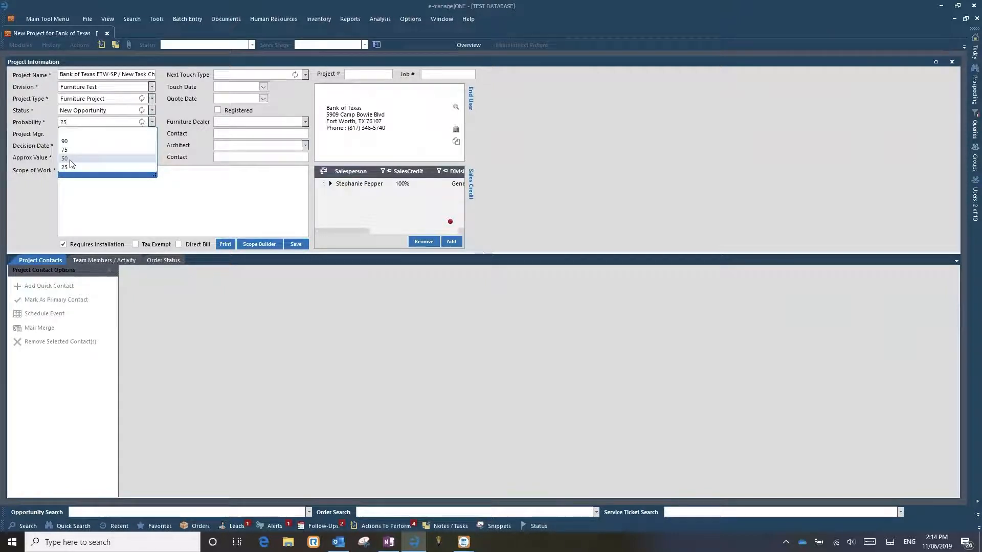
pyautogui.click(70, 160)
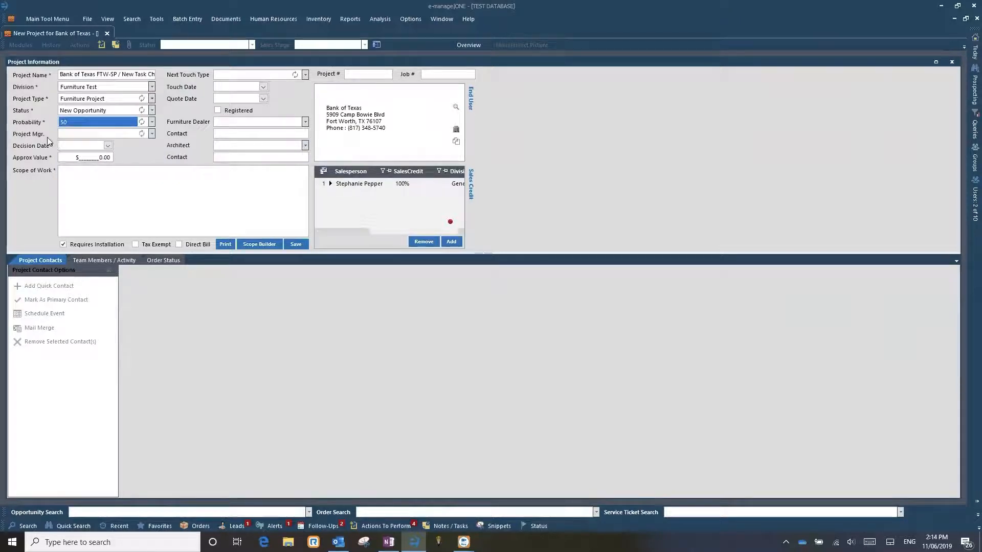
# - Check the project manager choices and leave the field blank
pyautogui.click(152, 134)
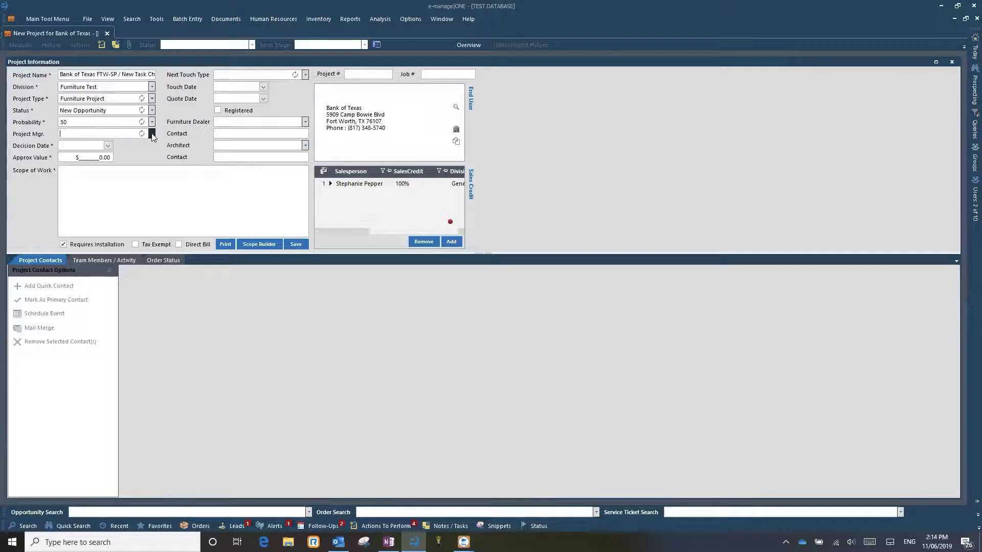
pyautogui.click(152, 135)
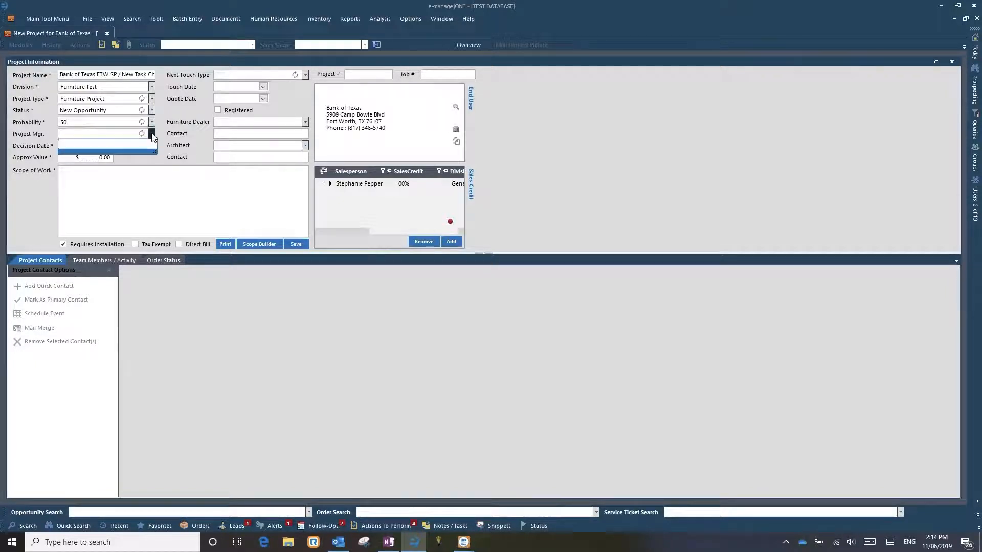
pyautogui.click(152, 135)
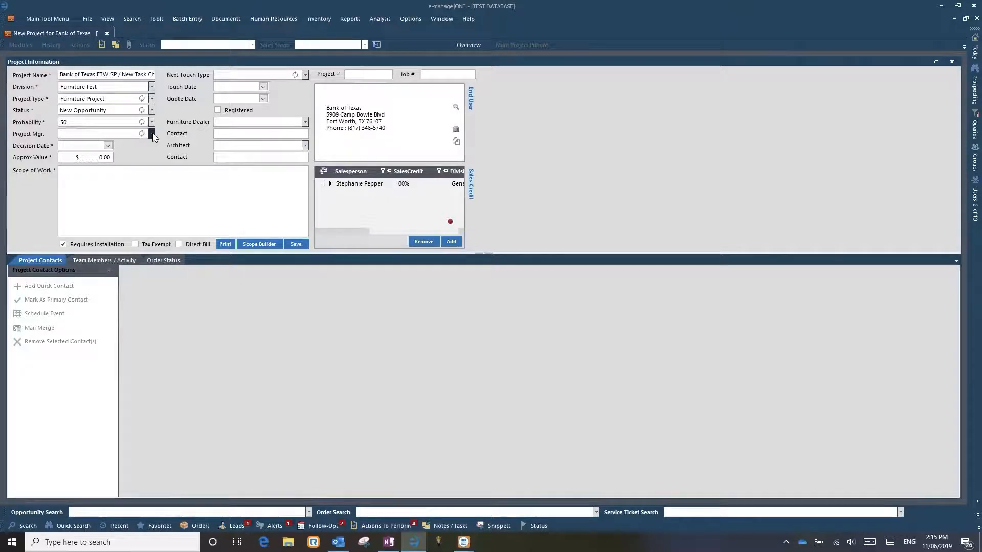
# - Set the decision date to 11/06/2019 and the approximate value to $150.00
pyautogui.click(109, 145)
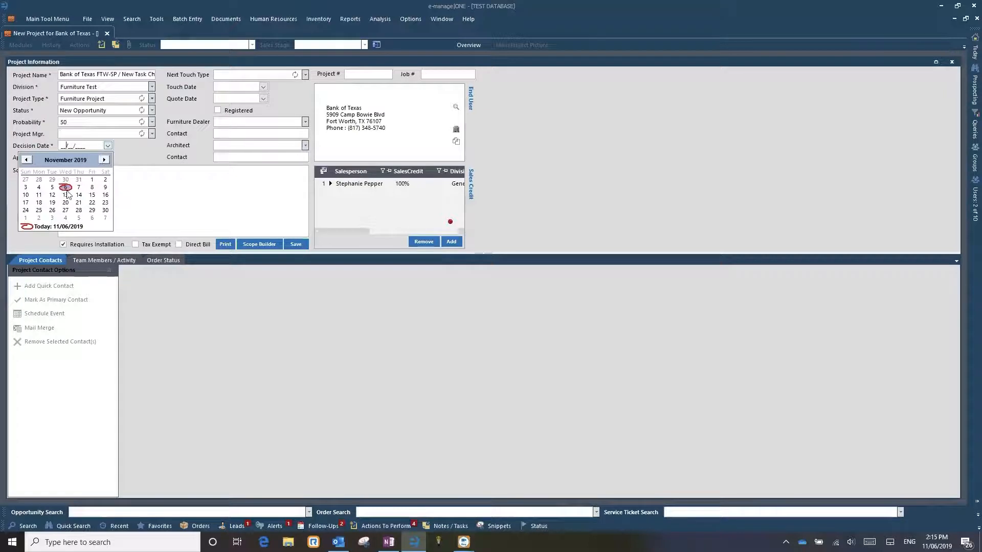
pyautogui.click(66, 187)
pyautogui.click(98, 157)
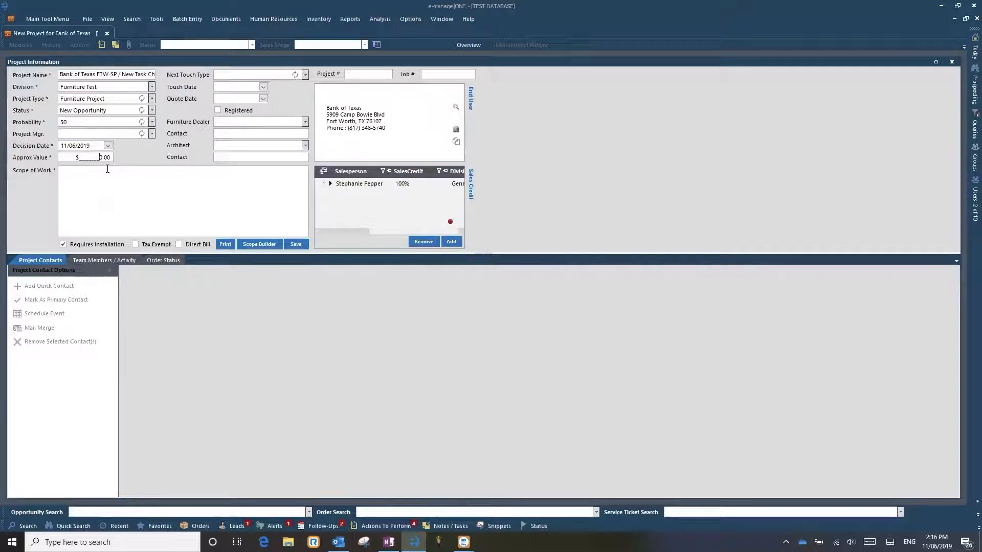
pyautogui.write('15')
# - Enter the scope of work as "Receive, deliver & install (1) Global task chair for" followed by the chair recipient's full name
pyautogui.click(124, 177)
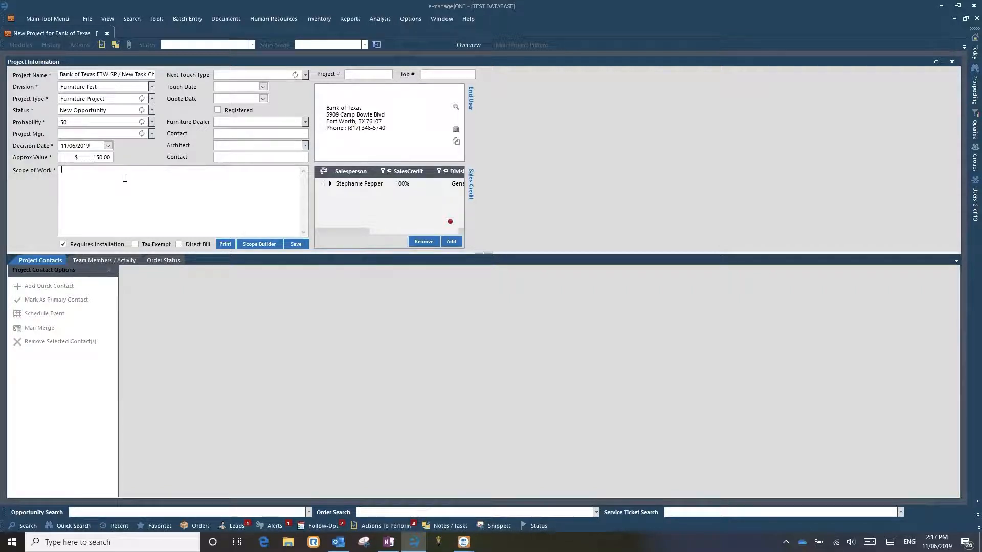
pyautogui.write('eceive, deliver')
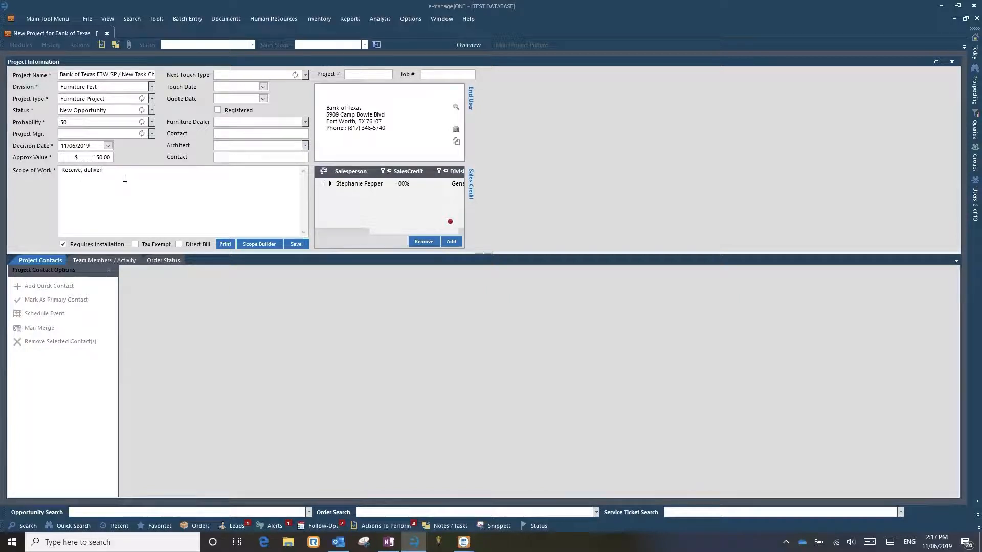
pyautogui.write(' & install ')
pyautogui.write('(4)')
pyautogui.press('BackSpace')
pyautogui.press('BackSpace')
pyautogui.press('BackSpace')
pyautogui.press('BackSpace')
pyautogui.write('(1) Glb')
pyautogui.press('BackSpace')
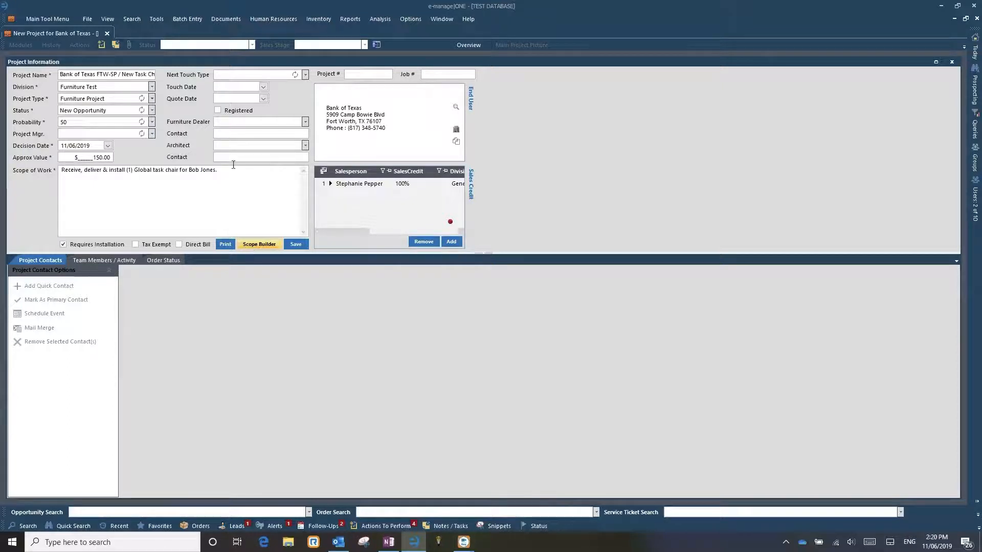
# - Examine the scope text and the Project Scope Builder's options for reusing it, and close the builder without changes
pyautogui.moveTo(233, 170); pyautogui.dragTo(6, 170)
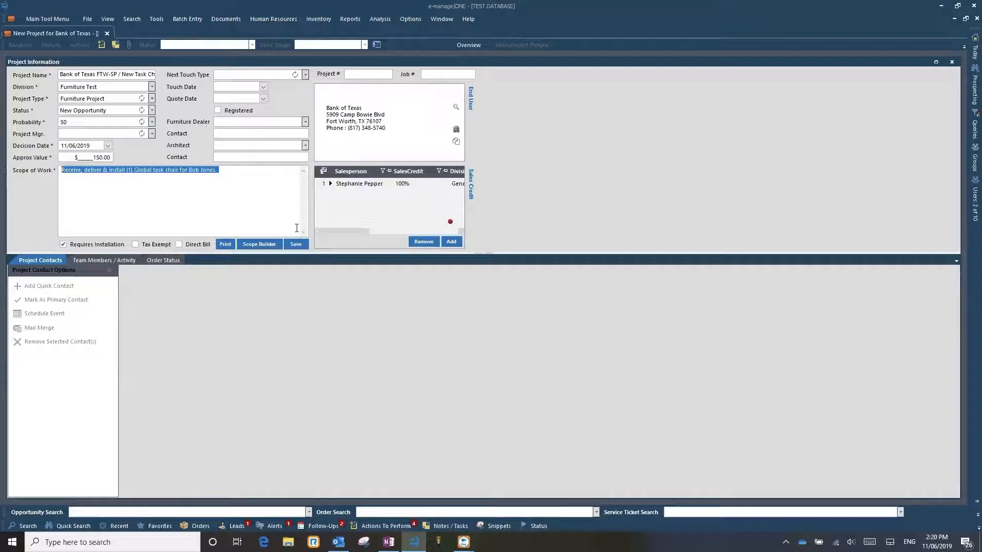
pyautogui.click(260, 245)
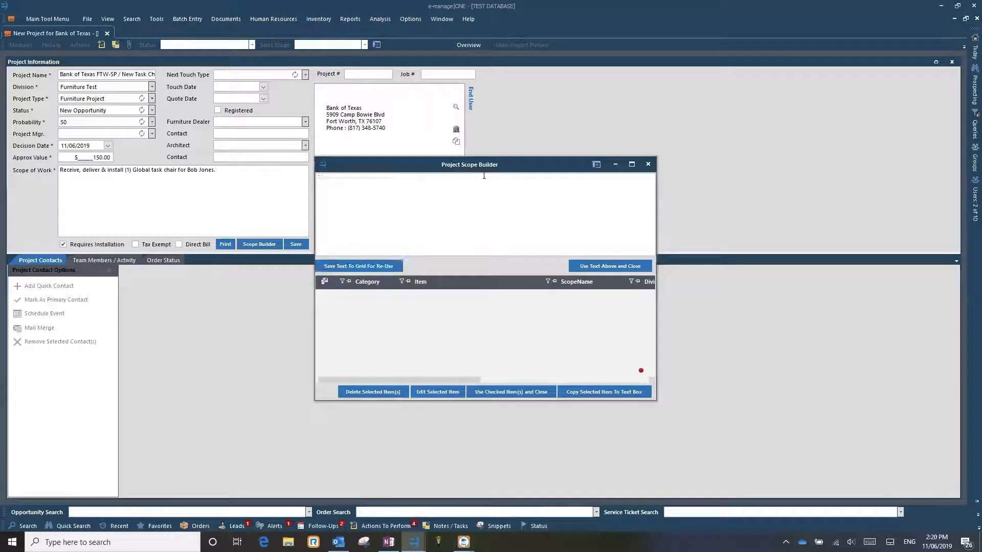
pyautogui.moveTo(476, 177); pyautogui.dragTo(241, 180)
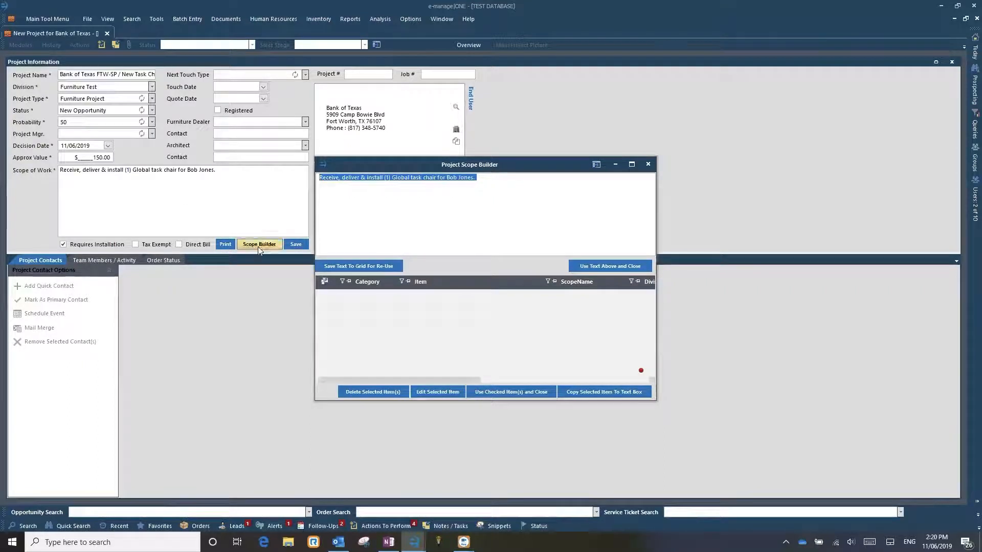
pyautogui.click(329, 296)
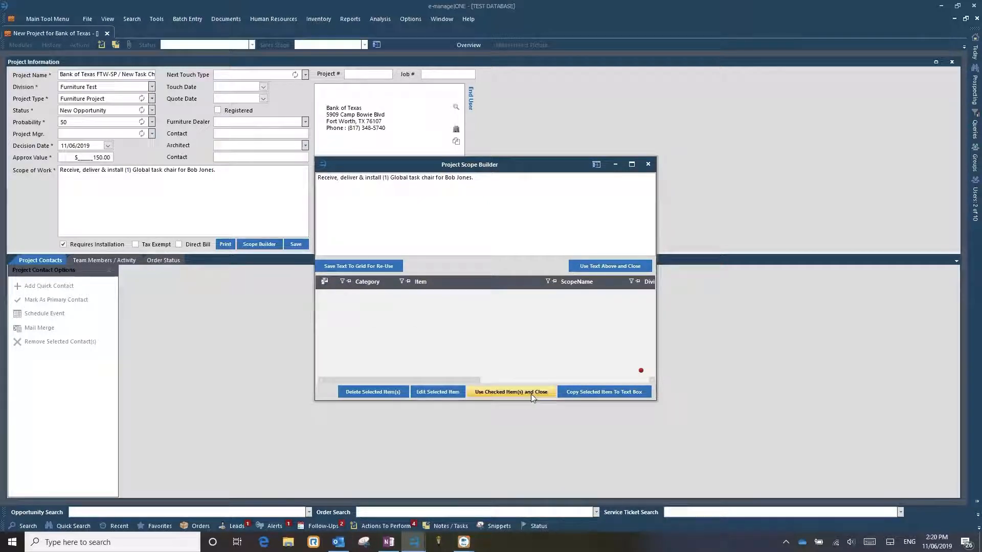
pyautogui.click(648, 163)
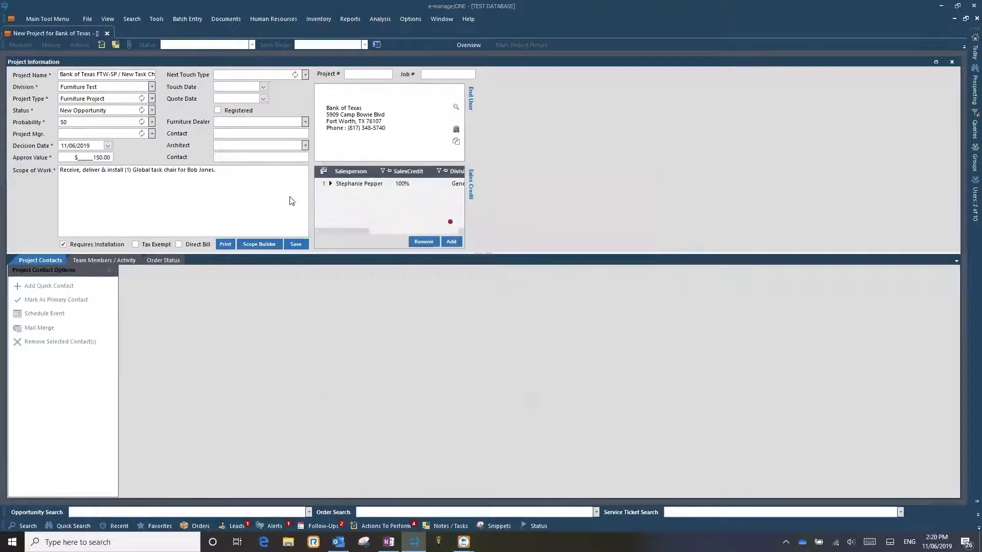
pyautogui.moveTo(220, 170); pyautogui.dragTo(6, 171)
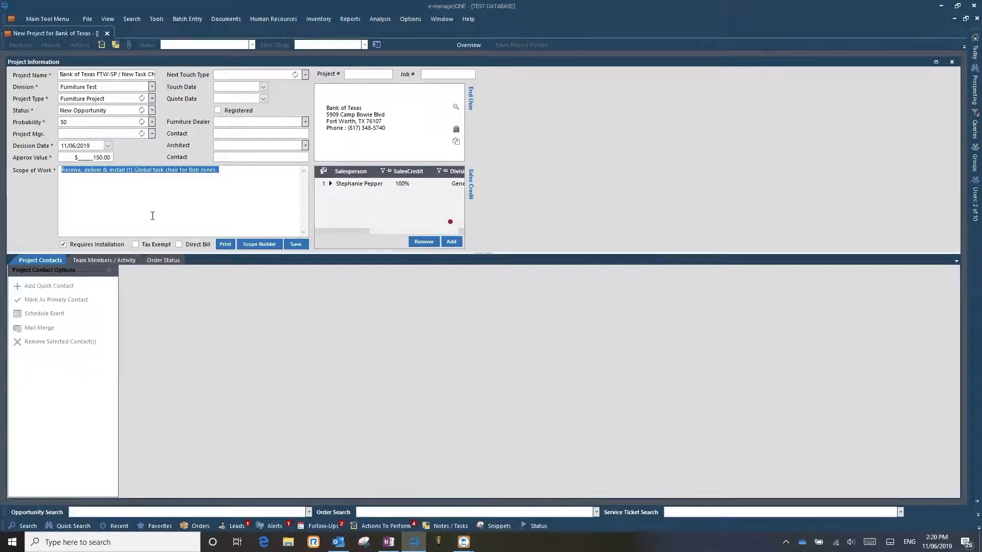
pyautogui.click(232, 175)
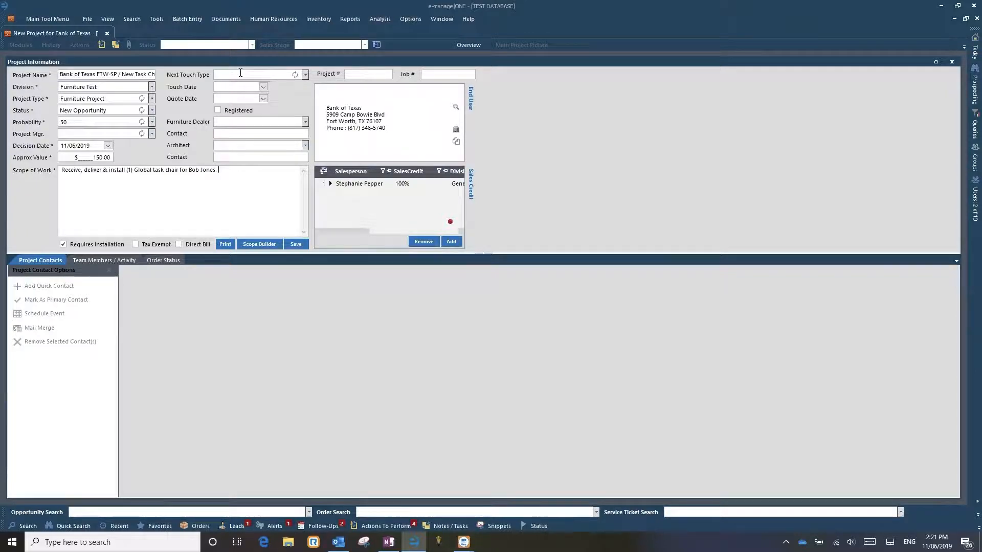
# - Look through the Next Touch Type and Furniture Dealer choices without selecting any
pyautogui.click(306, 74)
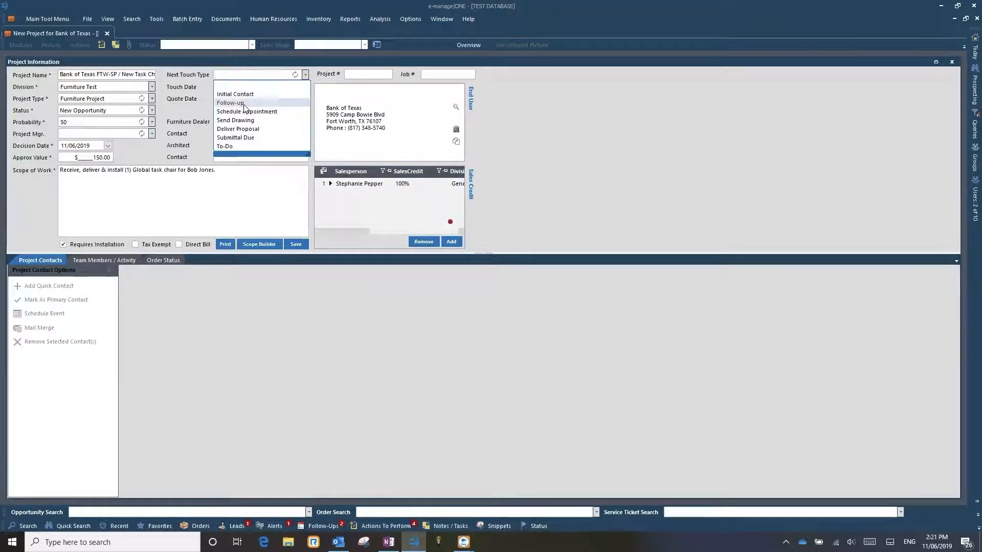
pyautogui.click(305, 76)
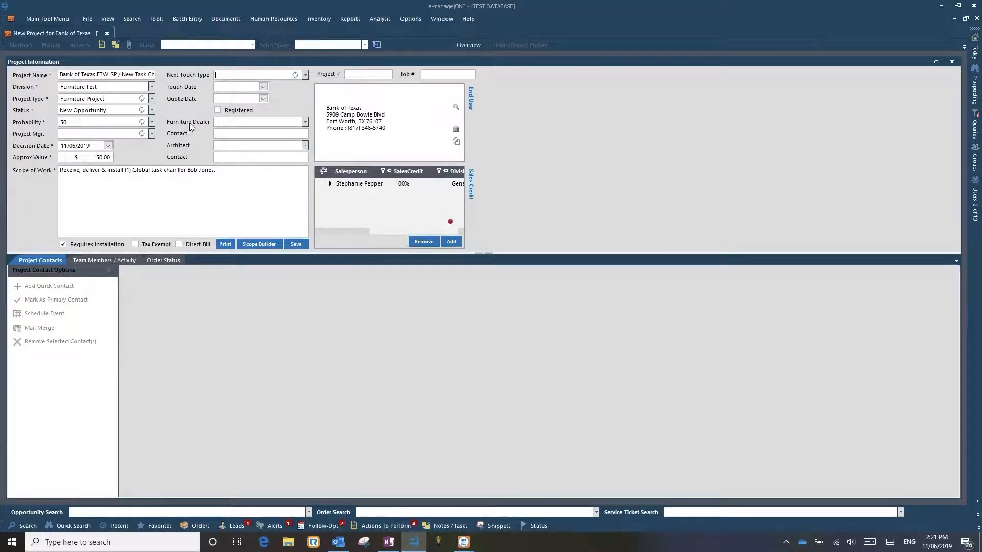
pyautogui.click(305, 121)
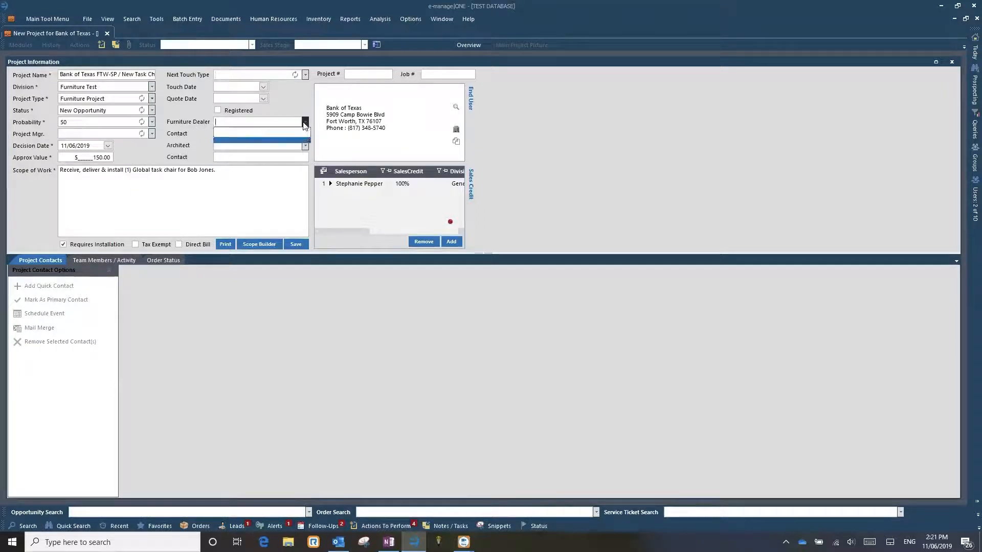
pyautogui.click(305, 123)
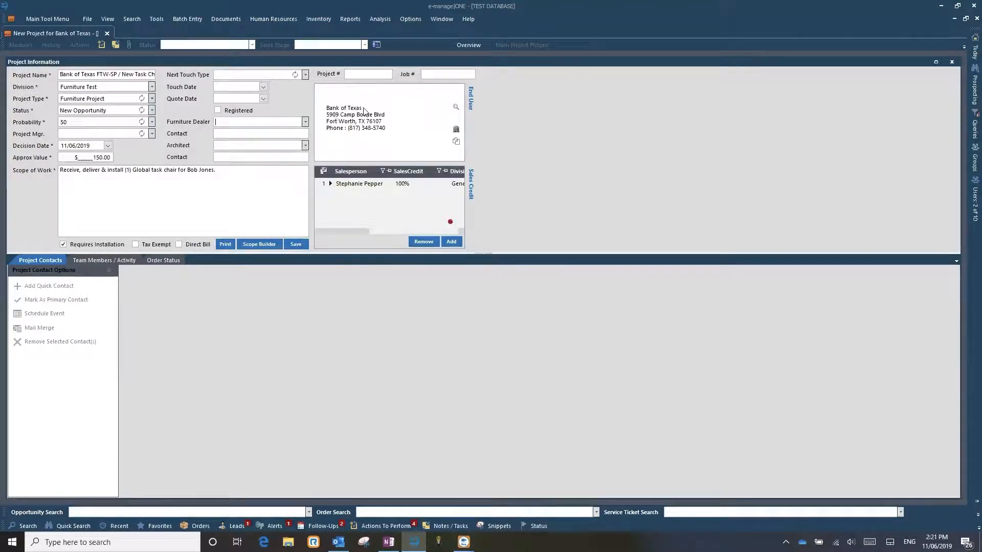
pyautogui.click(306, 123)
# - Leave the furniture dealer's contact blank and save the new project
pyautogui.click(240, 133)
pyautogui.write('fm')
pyautogui.press('BackSpace')
pyautogui.click(295, 245)
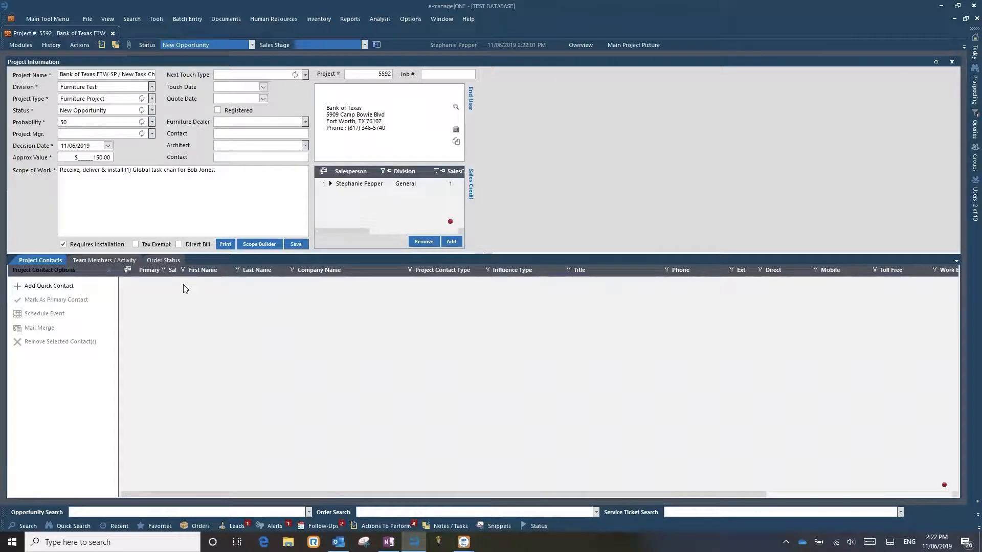
# - Search the company locations for "marketplace"
pyautogui.click(56, 289)
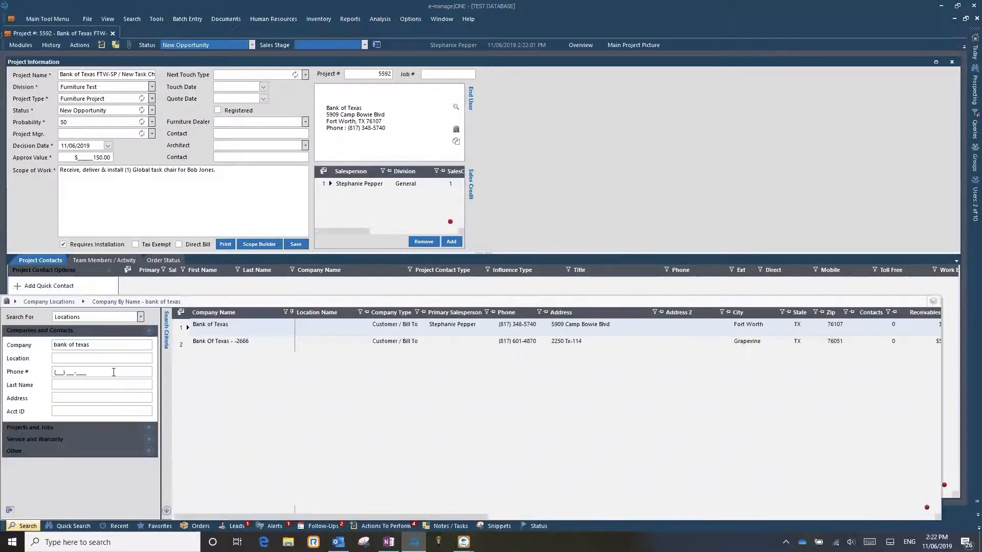
pyautogui.tripleClick(126, 345)
pyautogui.press('BackSpace')
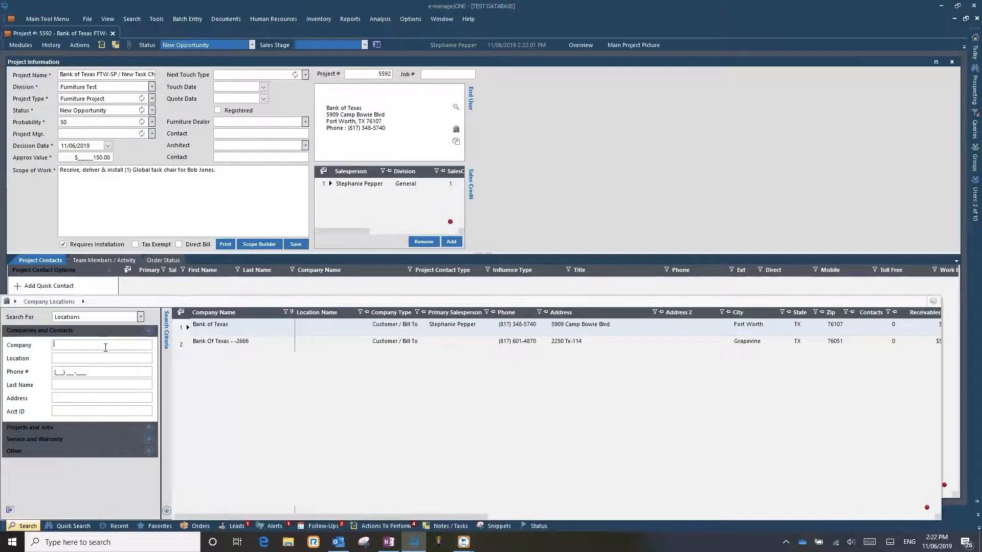
pyautogui.write('marketplace')
pyautogui.press('Return')
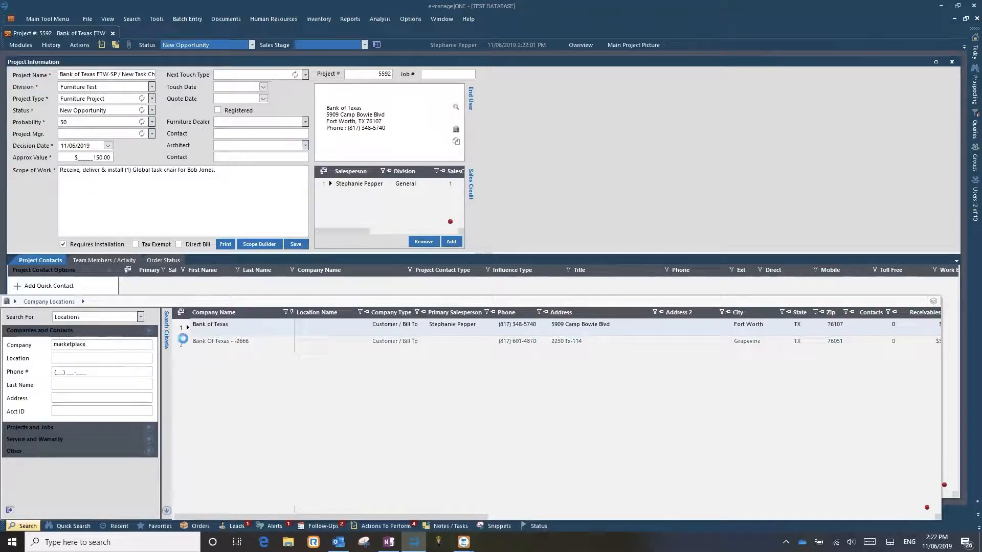
# - Check the actions available for the Marketplace Software location, return to the project and open a new quick contact form
pyautogui.rightClick(186, 324)
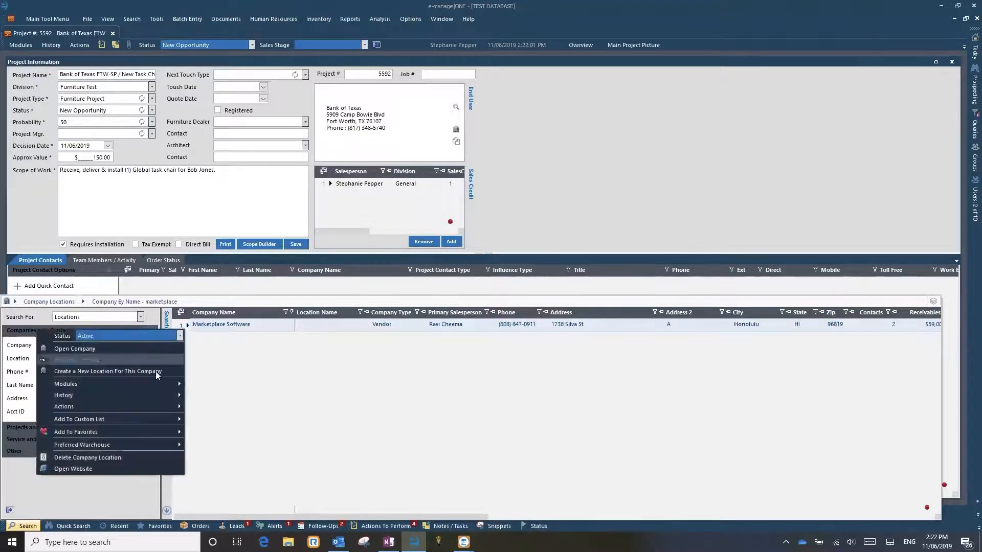
pyautogui.moveTo(110, 407)
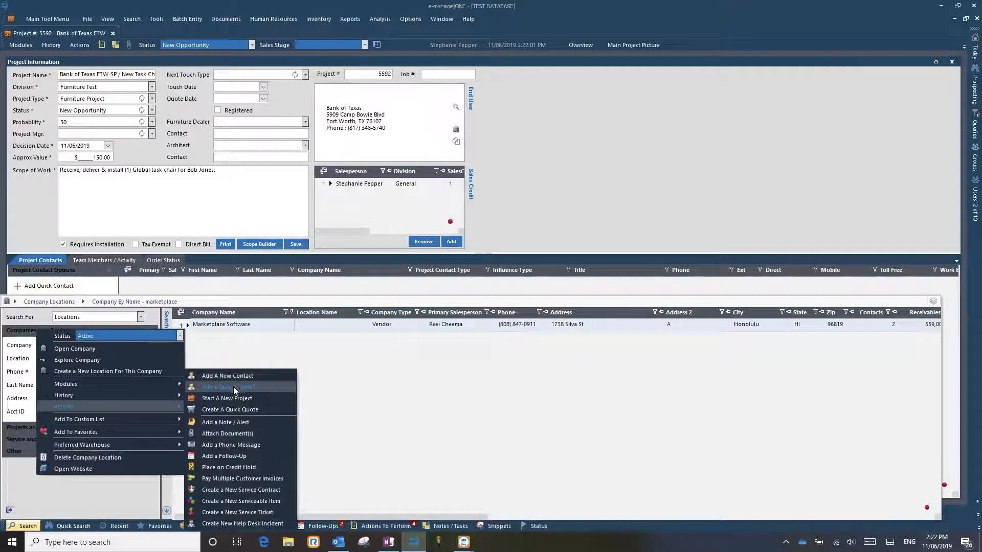
pyautogui.click(404, 393)
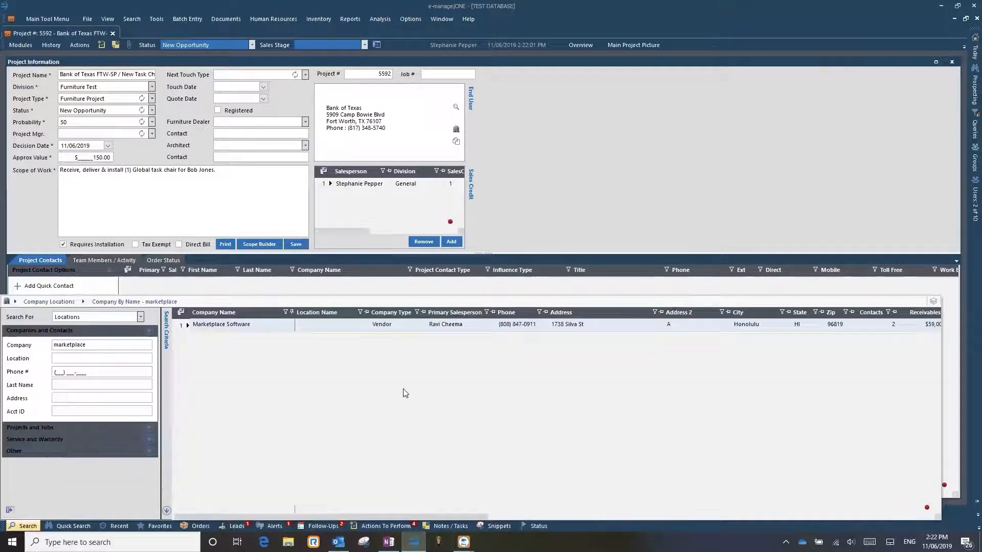
pyautogui.click(558, 200)
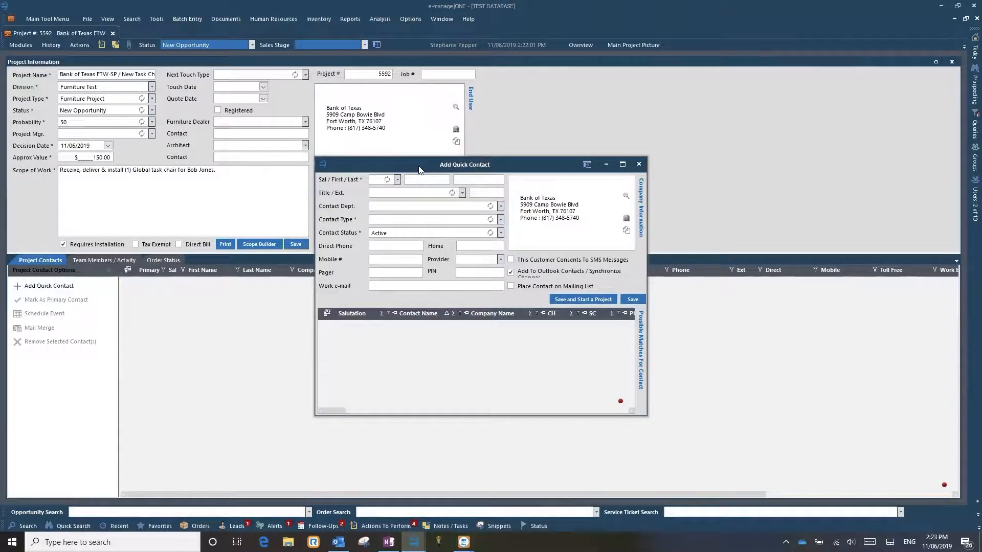
# - Enter the contact's last name in the quick contact form to bring up possible matches
pyautogui.moveTo(418, 167); pyautogui.dragTo(410, 143)
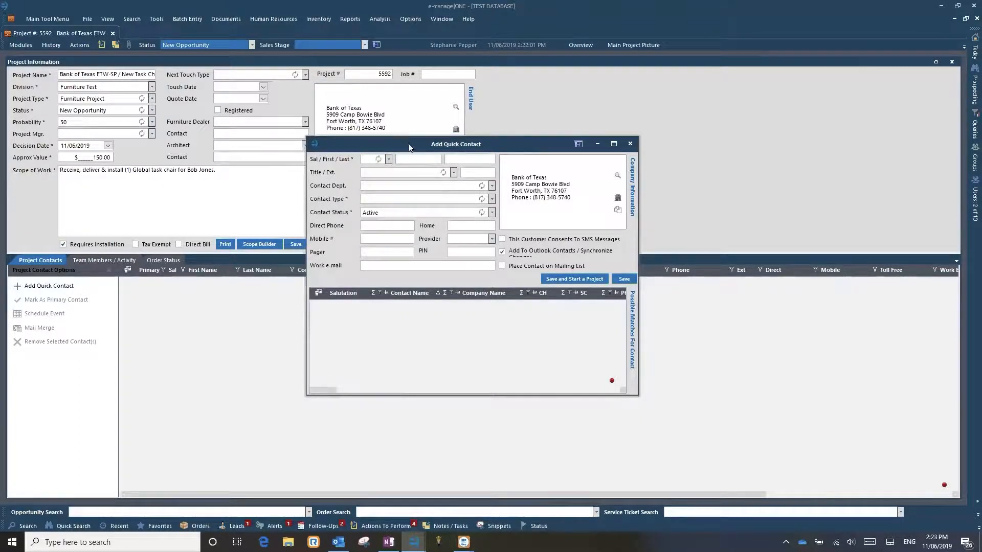
pyautogui.moveTo(410, 145); pyautogui.dragTo(415, 171)
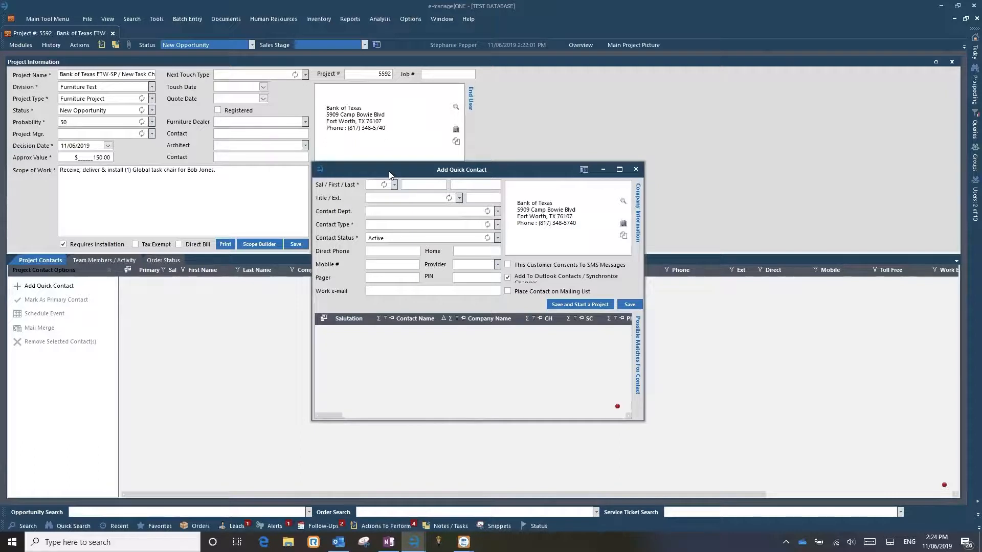
pyautogui.moveTo(388, 170); pyautogui.dragTo(370, 161)
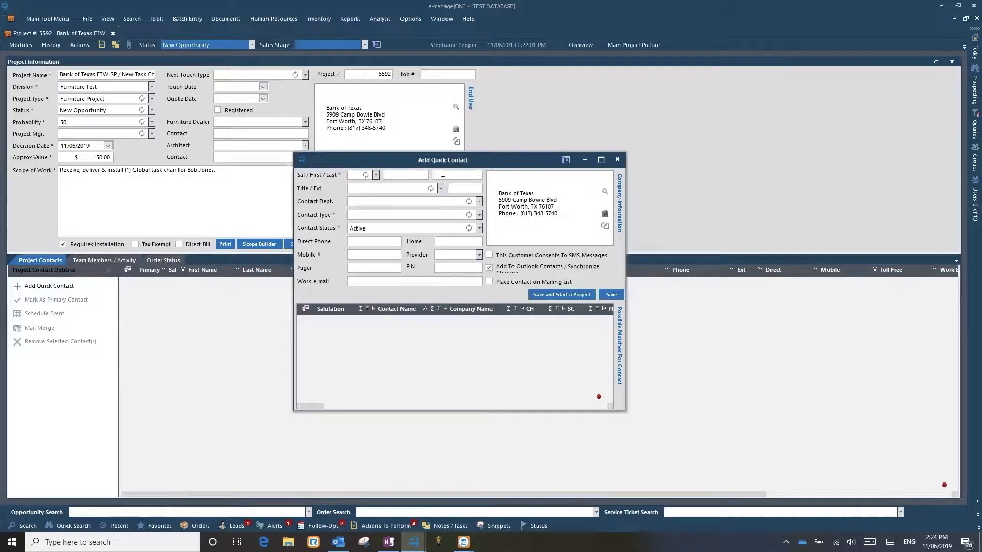
pyautogui.write('epper')
pyautogui.doubleClick(444, 174)
pyautogui.write('Jones')
pyautogui.press('Tab')
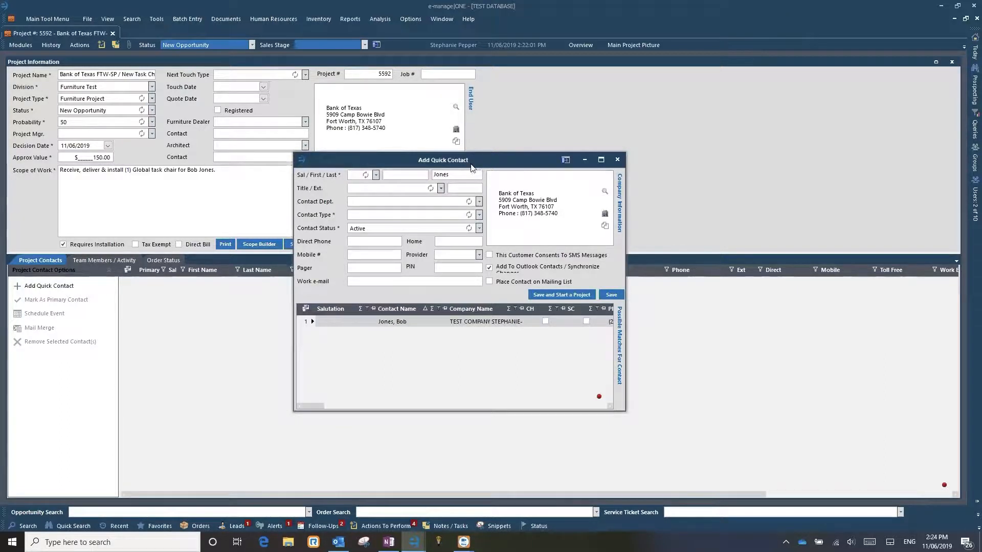
# - Check the possible match for the entered last name in the quick contact form
pyautogui.moveTo(471, 167); pyautogui.dragTo(478, 163)
pyautogui.hotkey('shift', 'Tab')
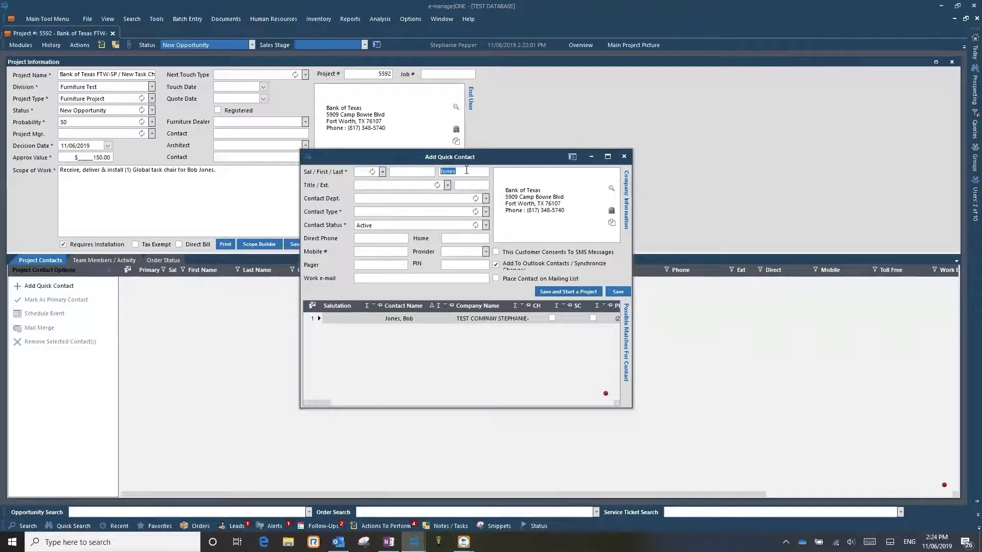
pyautogui.click(411, 320)
pyautogui.moveTo(462, 171); pyautogui.dragTo(409, 170)
pyautogui.click(386, 319)
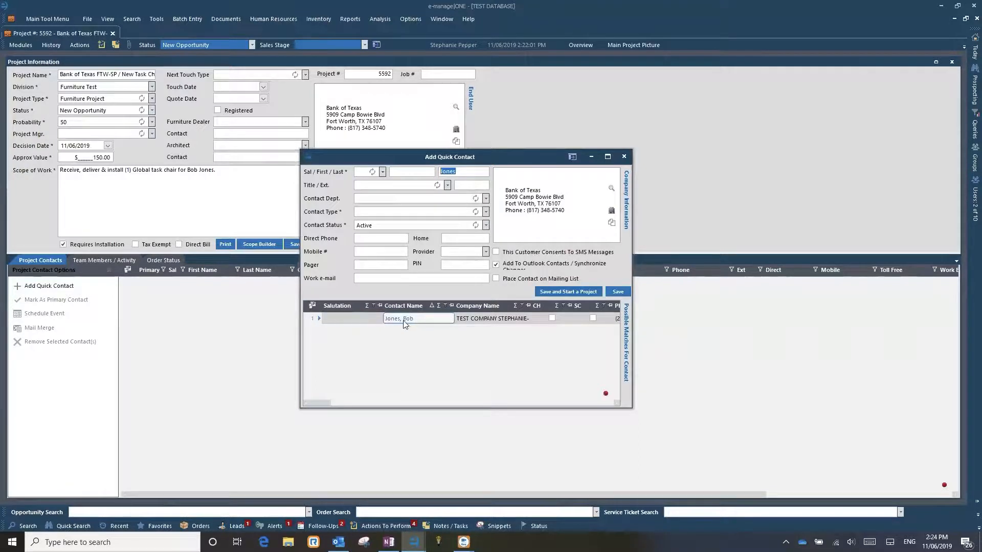
pyautogui.click(313, 318)
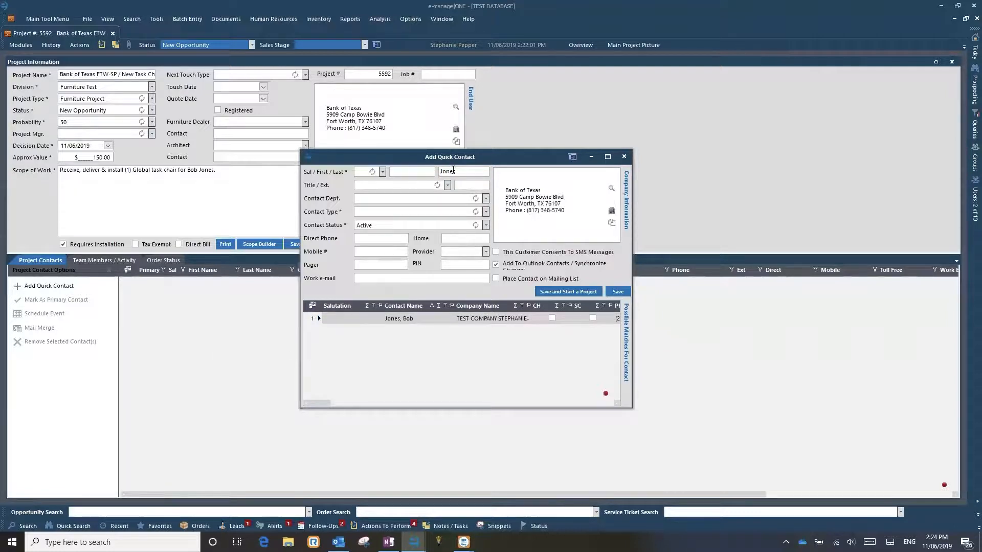
# - Enter the contact's first name and check the possible matches for the full name
pyautogui.click(413, 171)
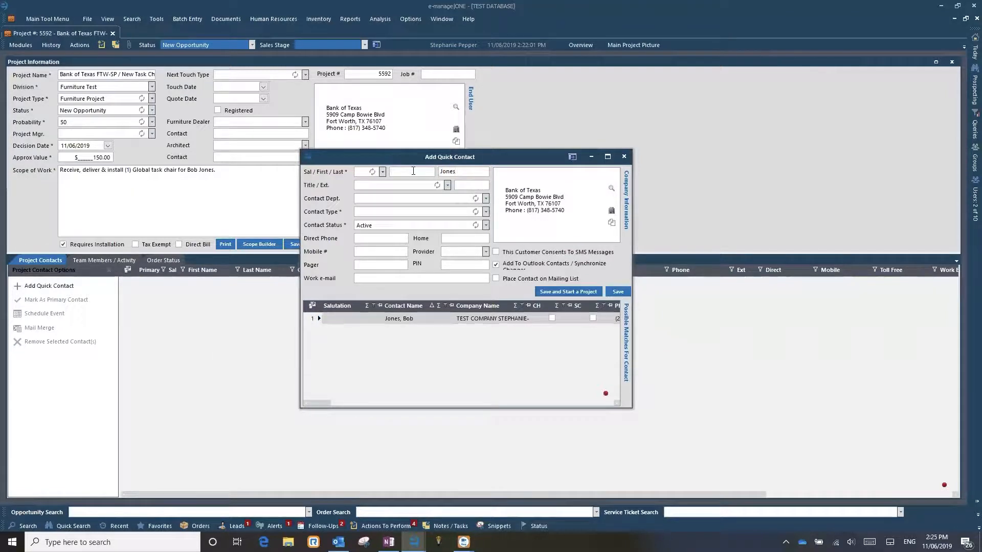
pyautogui.write('Test')
pyautogui.click(469, 175)
pyautogui.click(375, 185)
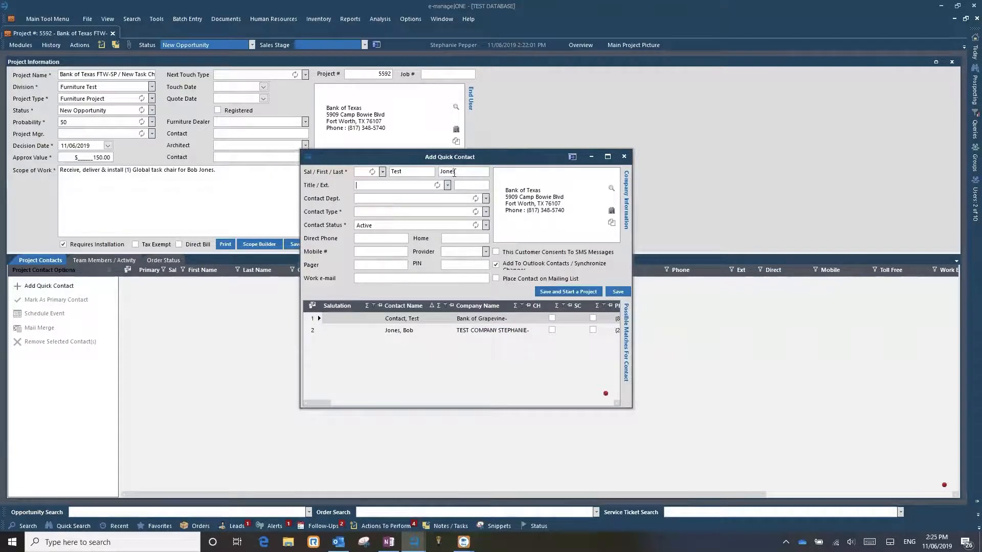
pyautogui.click(405, 330)
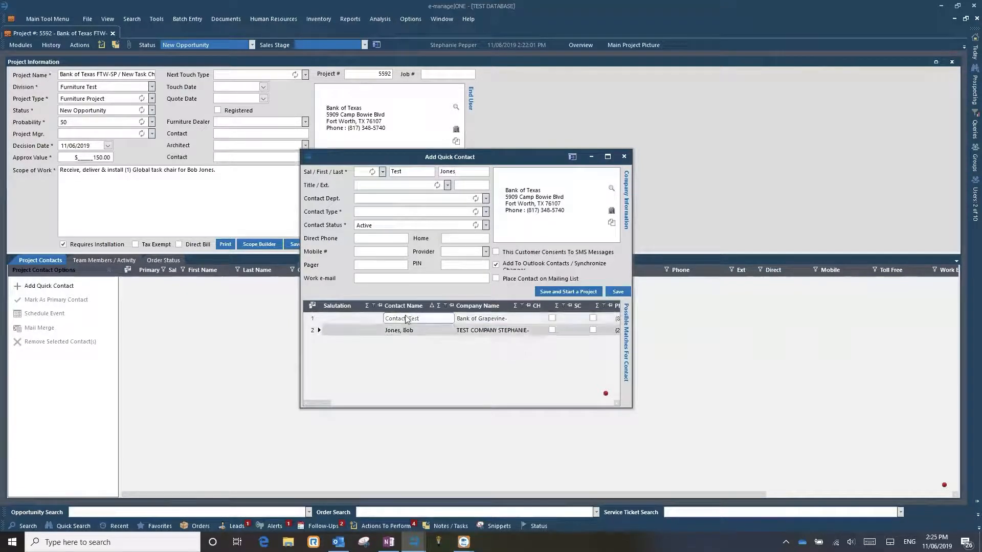
# - Set the contact's title to Test and fill in the work e-mail
pyautogui.click(390, 185)
pyautogui.write('Test')
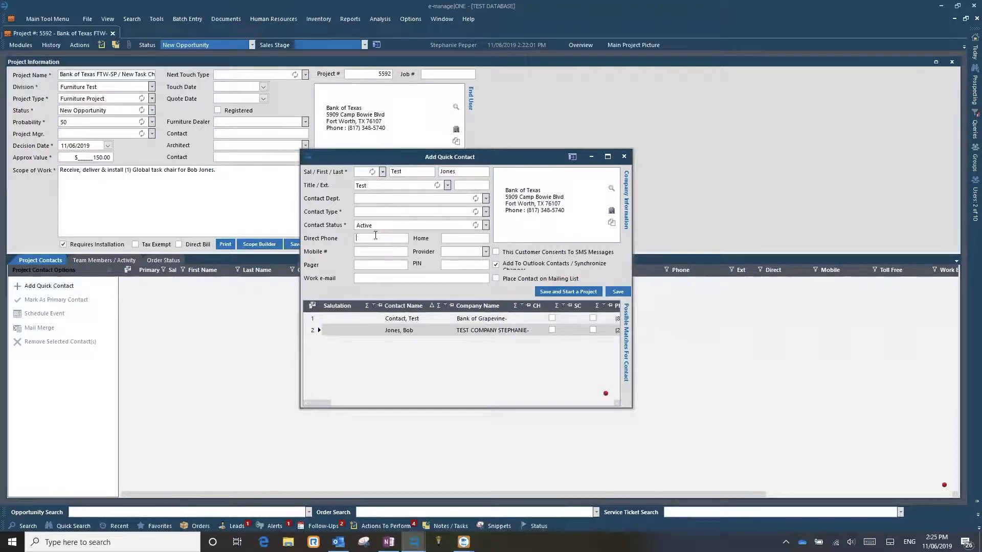
pyautogui.write('test@test.com')
pyautogui.click(337, 331)
pyautogui.click(315, 332)
# - Set the contact type to Accounts Payable and save the contact without linking it to an Outlook contact
pyautogui.click(485, 211)
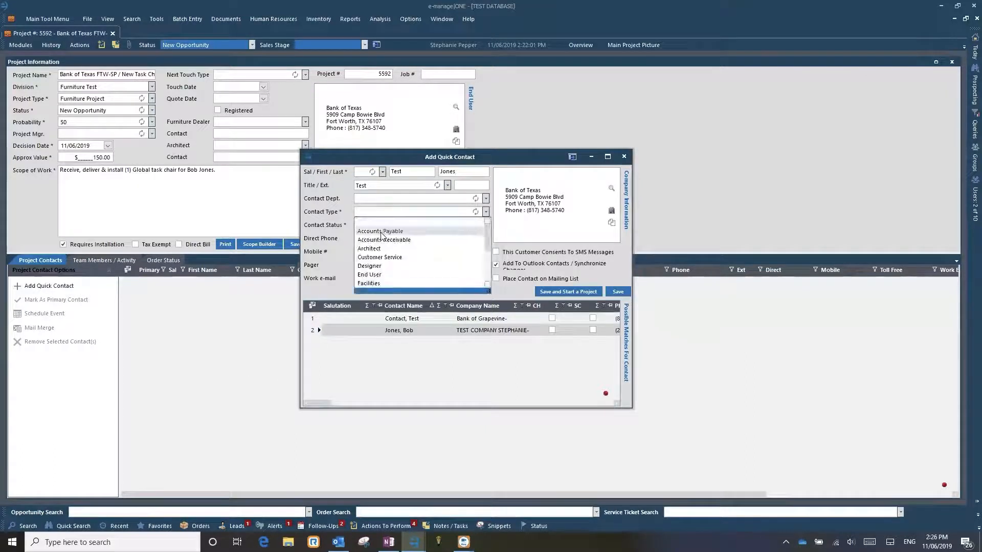
pyautogui.click(391, 230)
pyautogui.click(617, 291)
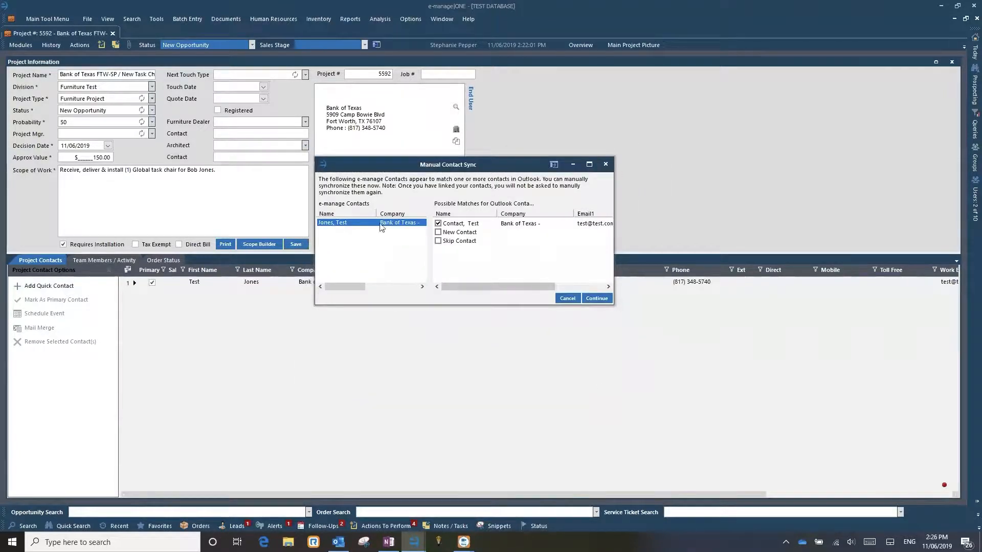
pyautogui.click(568, 298)
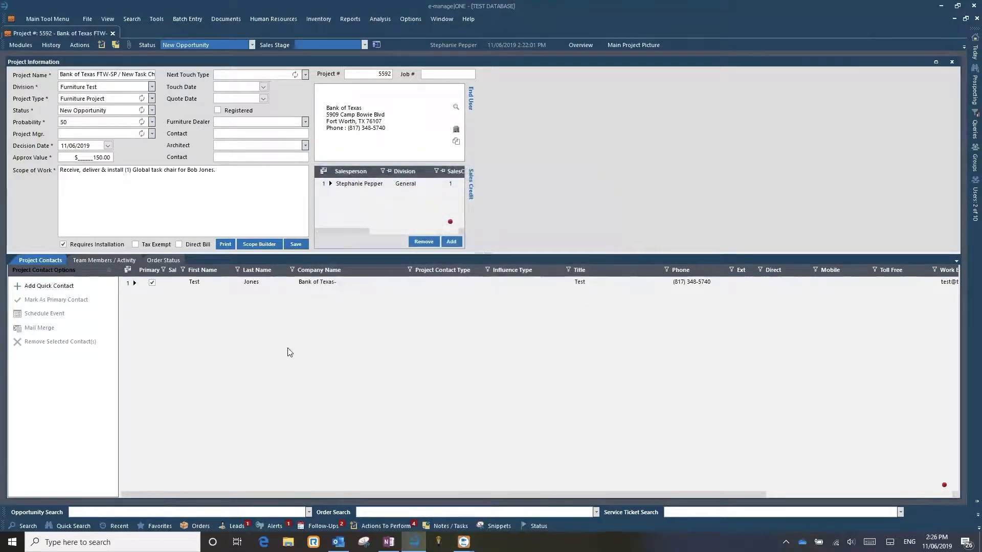
# - Open another quick contact form, check its possible matches for existing contacts, and close it without adding anyone
pyautogui.click(314, 286)
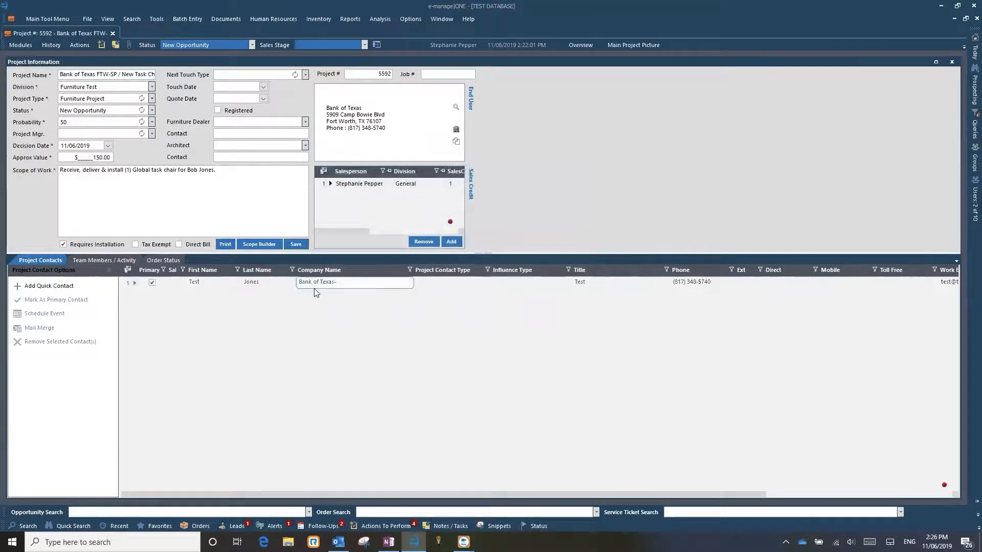
pyautogui.click(46, 286)
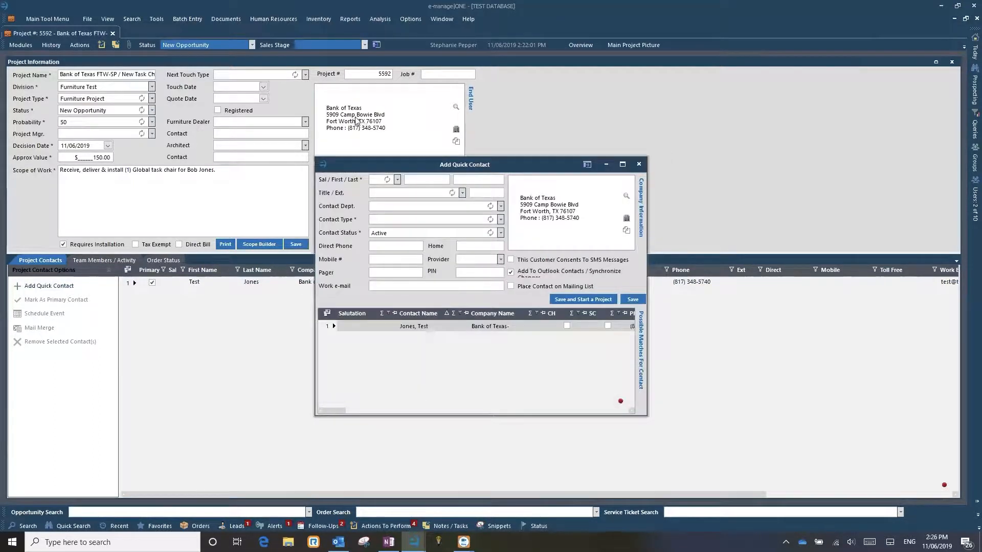
pyautogui.click(371, 329)
pyautogui.click(330, 325)
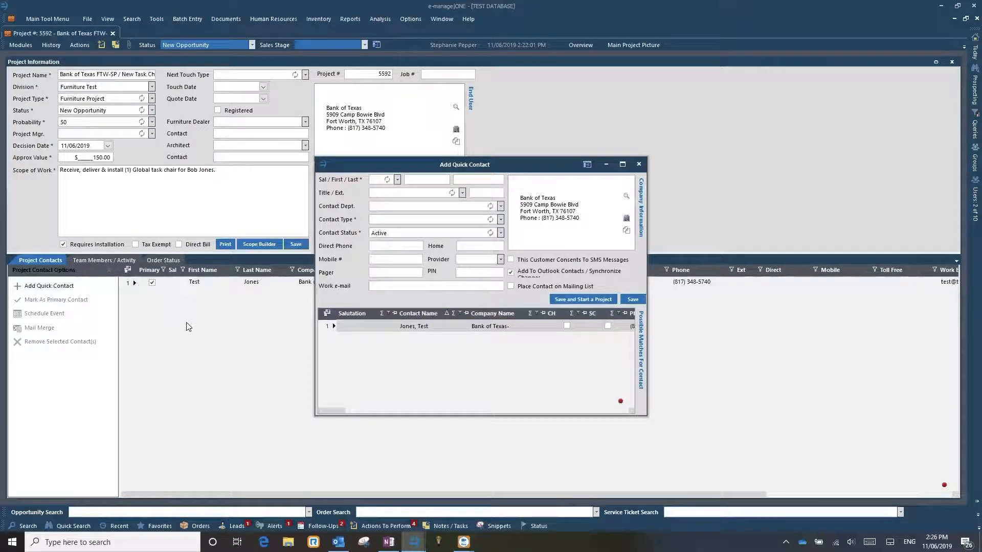
pyautogui.click(640, 165)
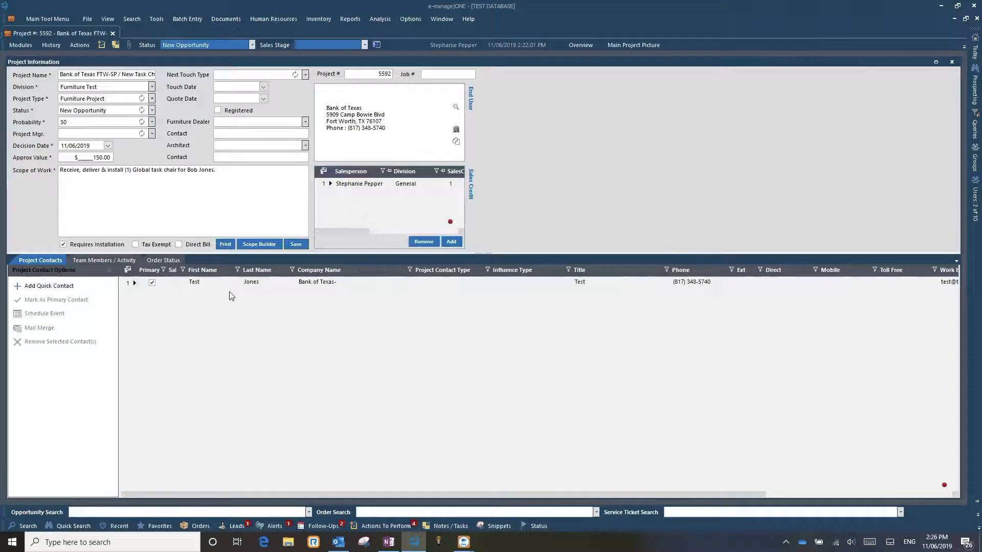
# - Select the new contact in the project contacts and examine its primary flag, name fields and available contact options
pyautogui.click(375, 287)
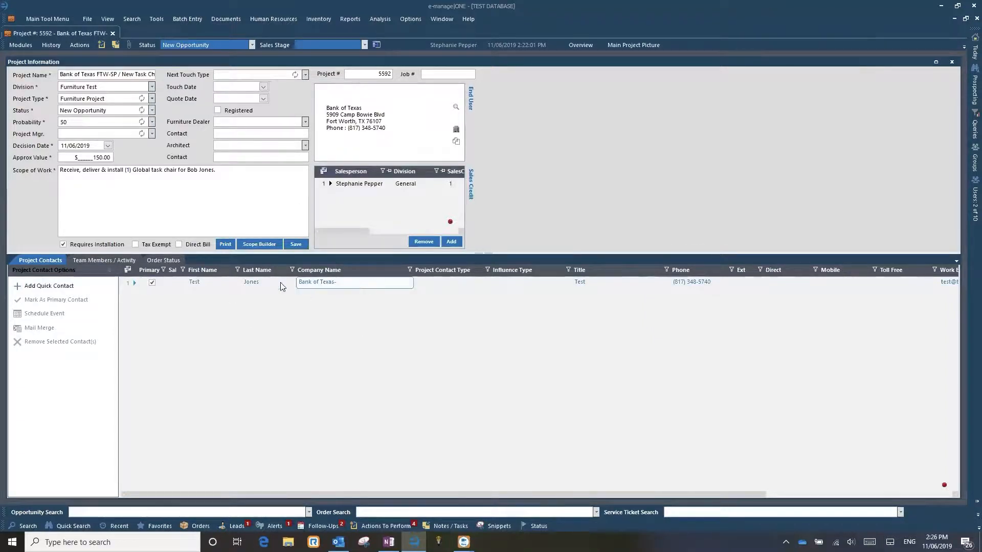
pyautogui.click(153, 285)
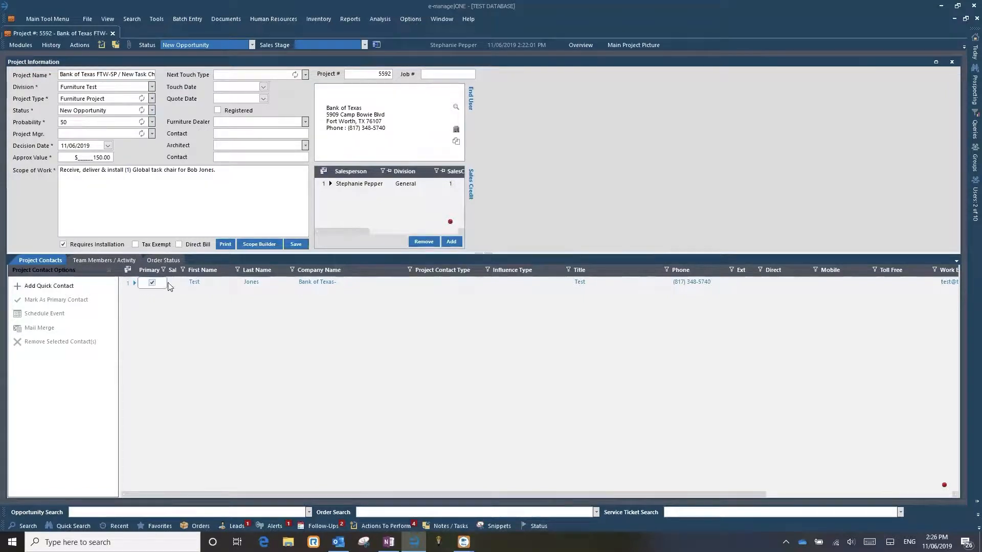
pyautogui.click(153, 284)
pyautogui.click(152, 284)
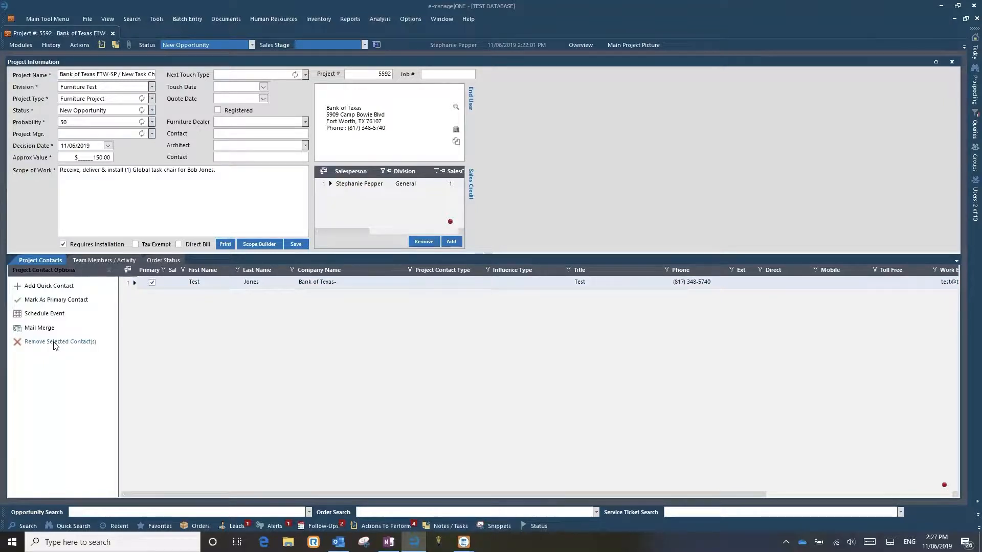
pyautogui.click(153, 282)
pyautogui.click(194, 284)
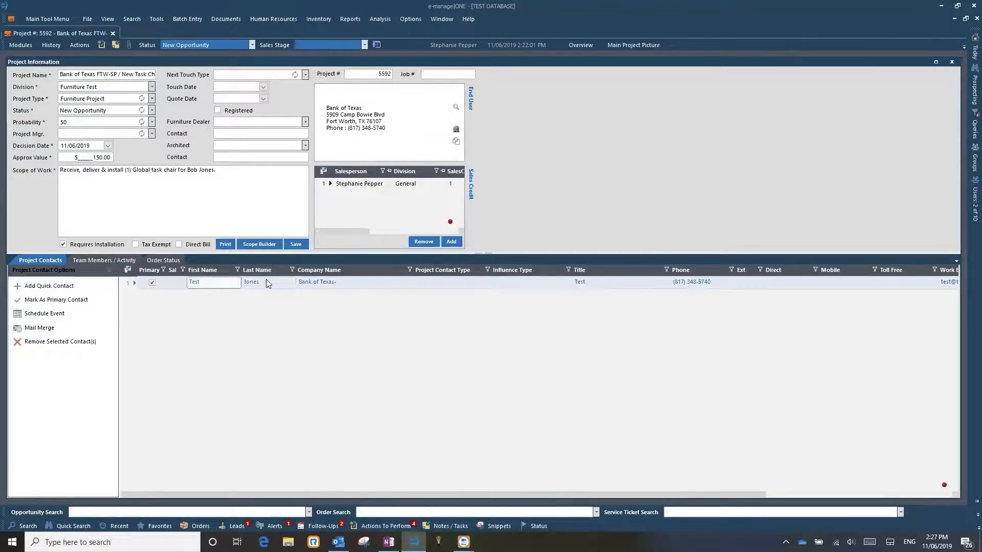
pyautogui.click(275, 289)
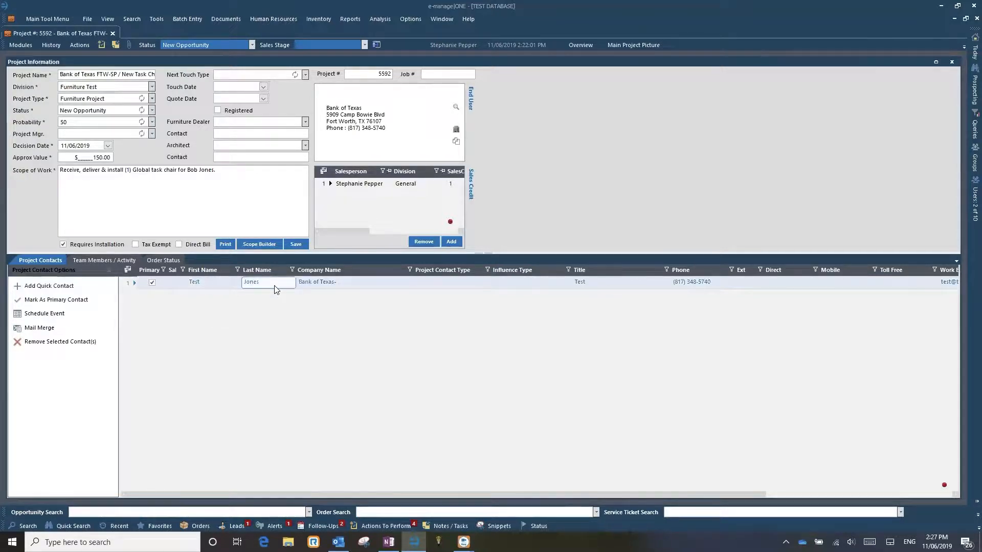
pyautogui.click(245, 364)
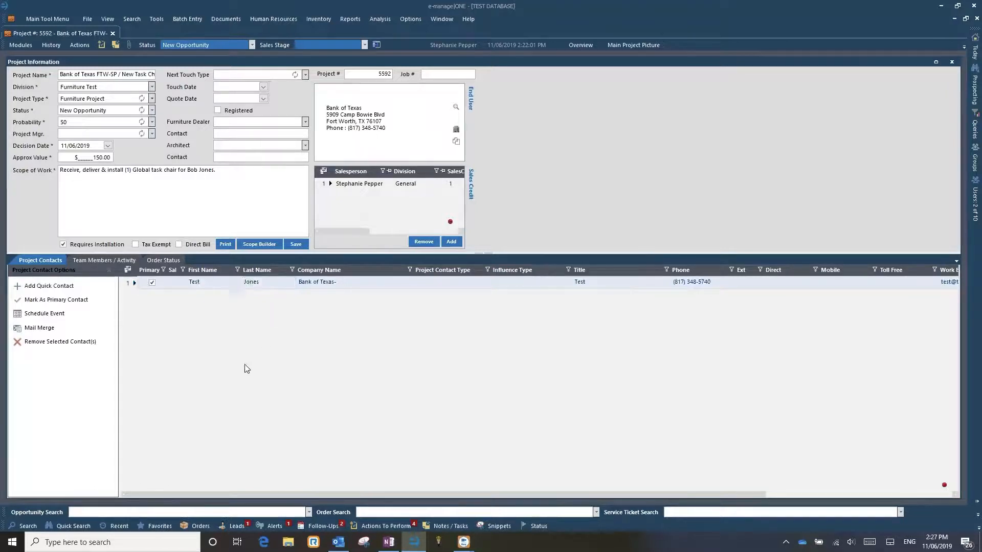
pyautogui.click(222, 285)
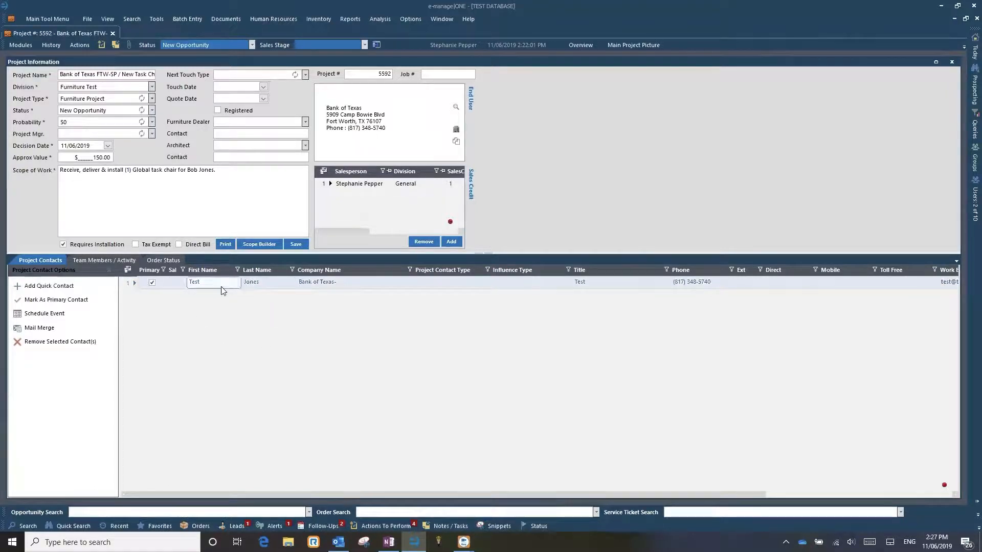
pyautogui.click(247, 342)
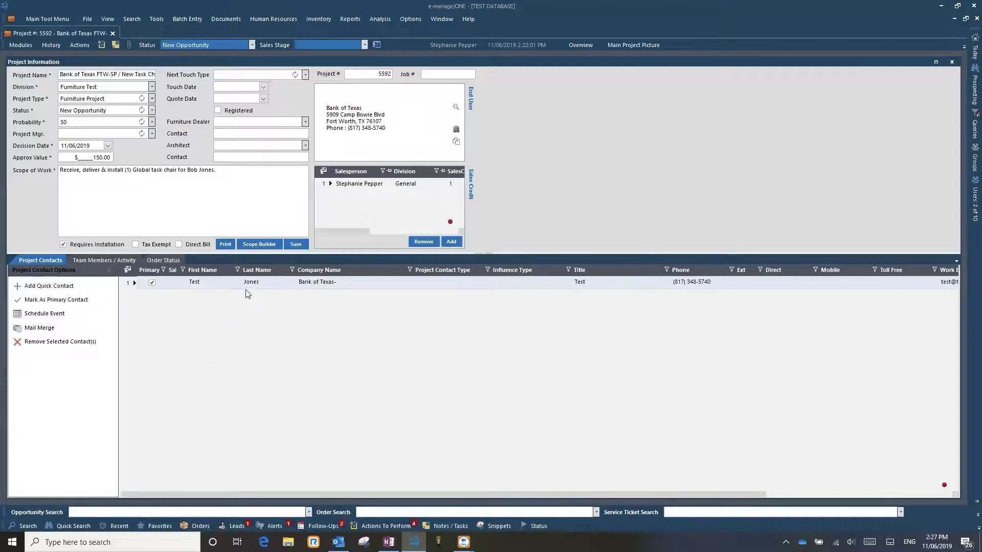
# - Preview the project information printout using the original report, then close the preview
pyautogui.click(222, 245)
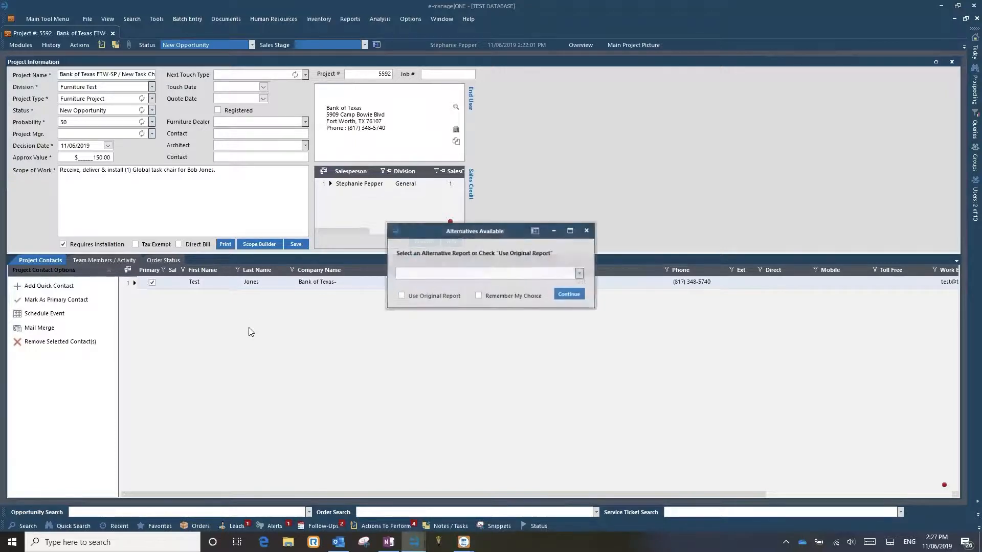
pyautogui.click(436, 296)
pyautogui.click(560, 294)
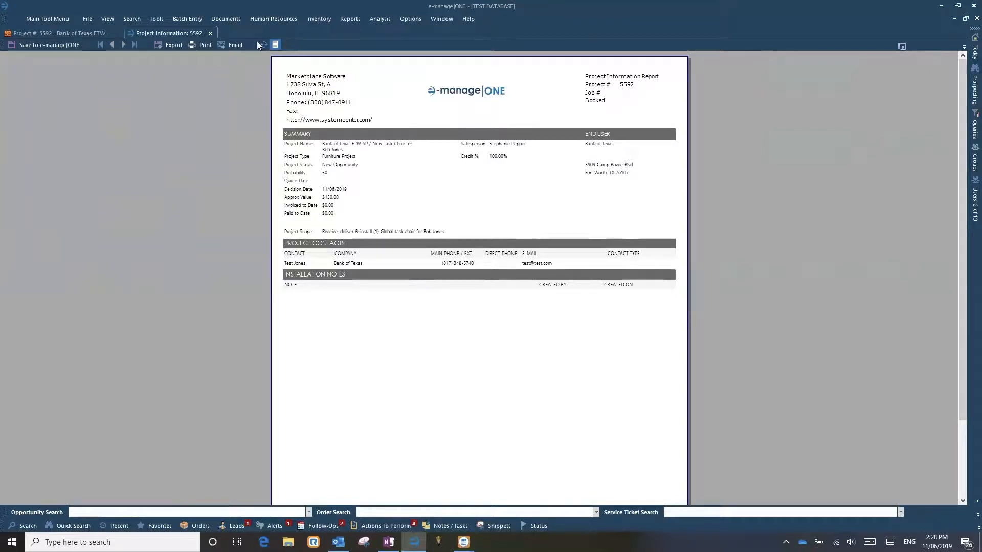
pyautogui.click(210, 34)
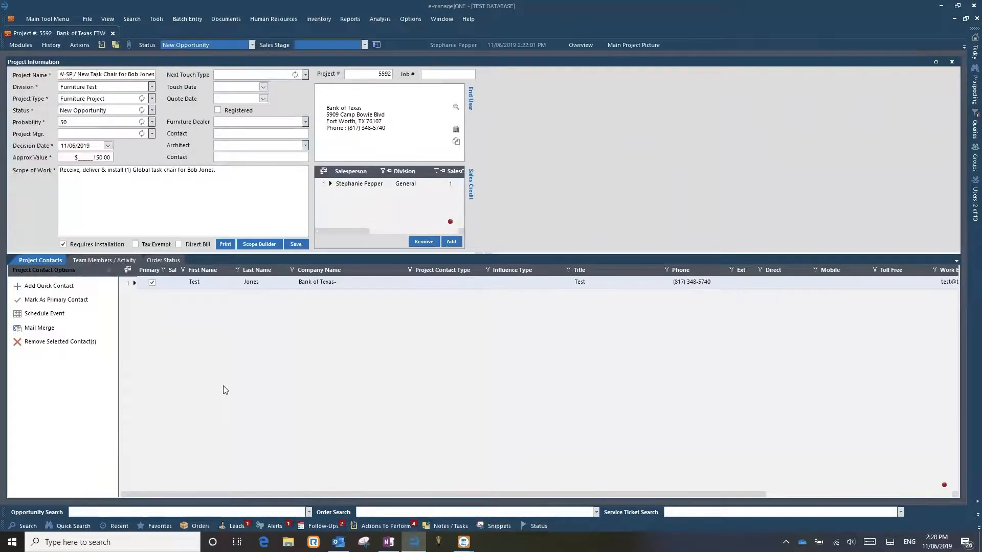
# - Review the project's team members, access activity and order status, then return to the project contacts
pyautogui.click(92, 260)
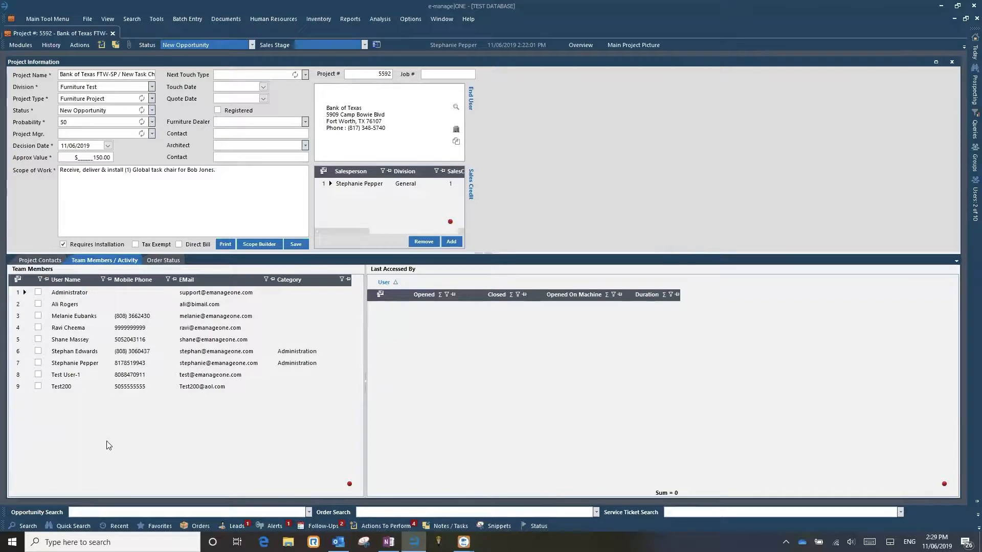
pyautogui.click(76, 378)
pyautogui.click(164, 260)
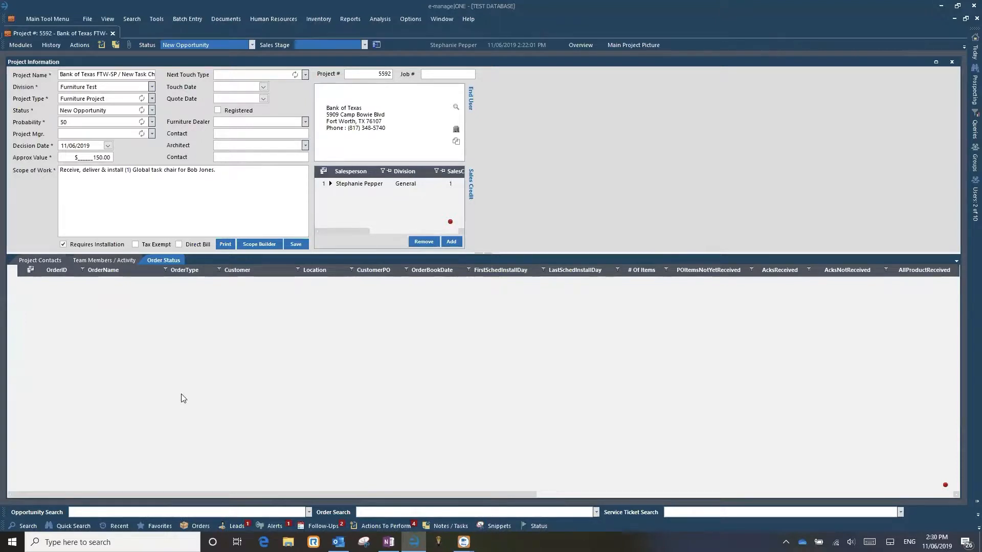
pyautogui.moveTo(966, 48)
pyautogui.click(45, 260)
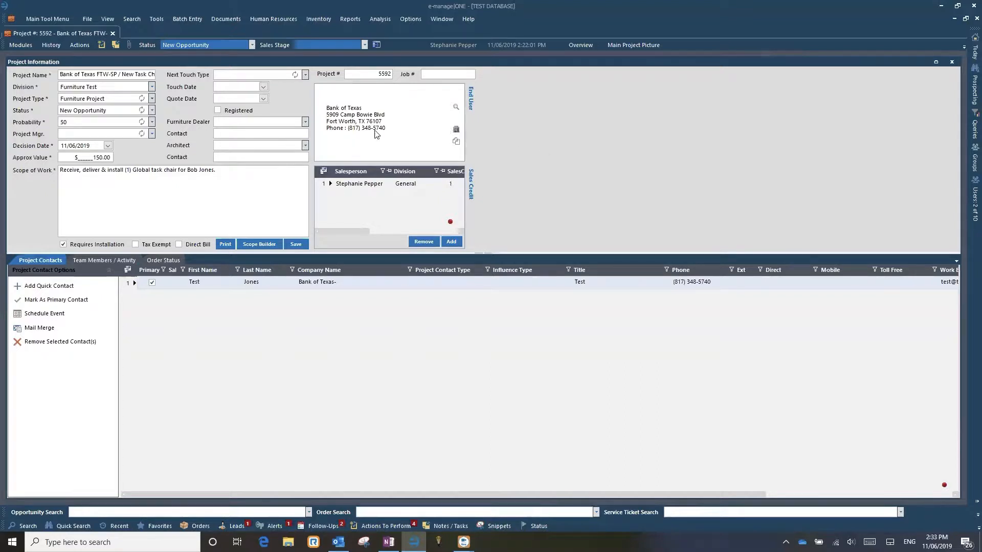
# - Try to assign the Marketplace Software location from the company search results as the project's end user
pyautogui.click(30, 527)
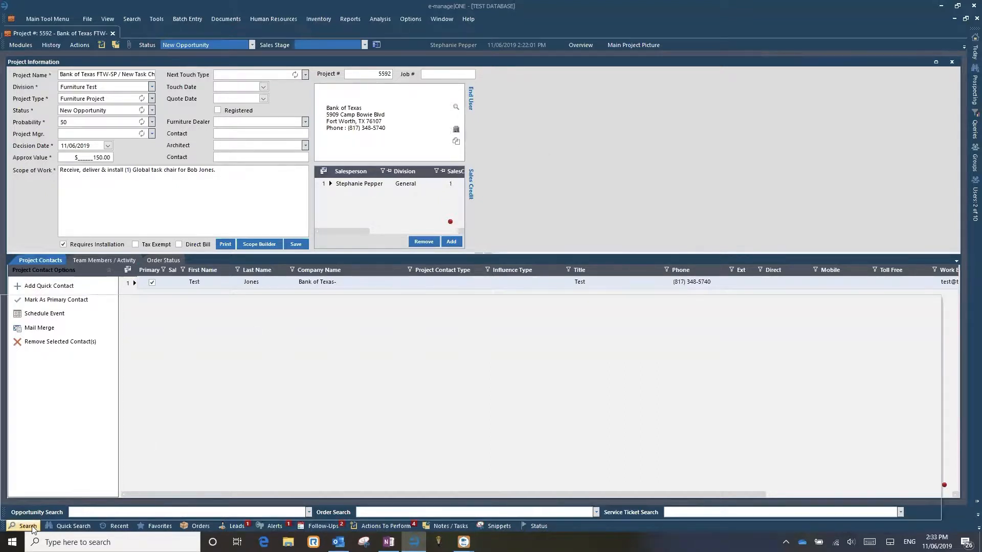
pyautogui.moveTo(188, 327); pyautogui.dragTo(367, 191)
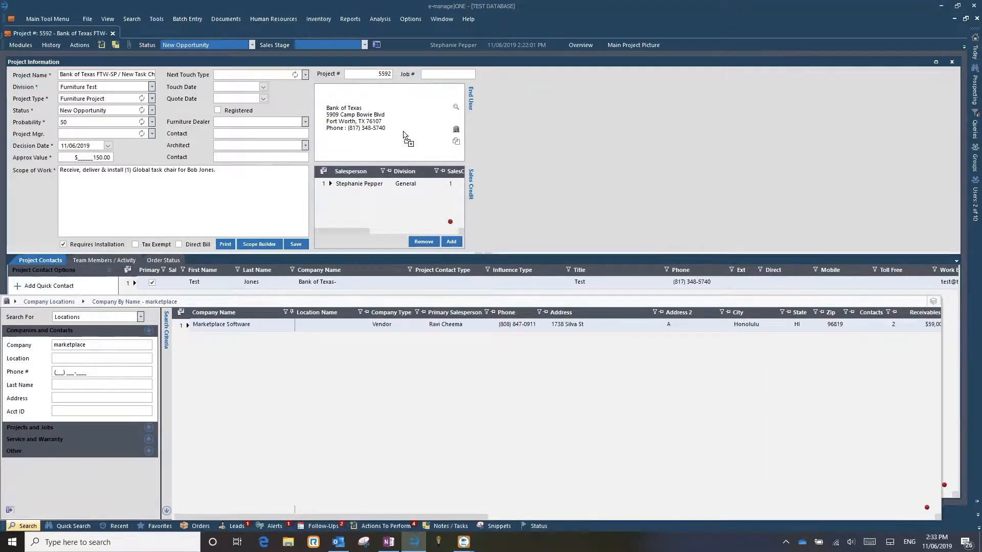
pyautogui.click(533, 188)
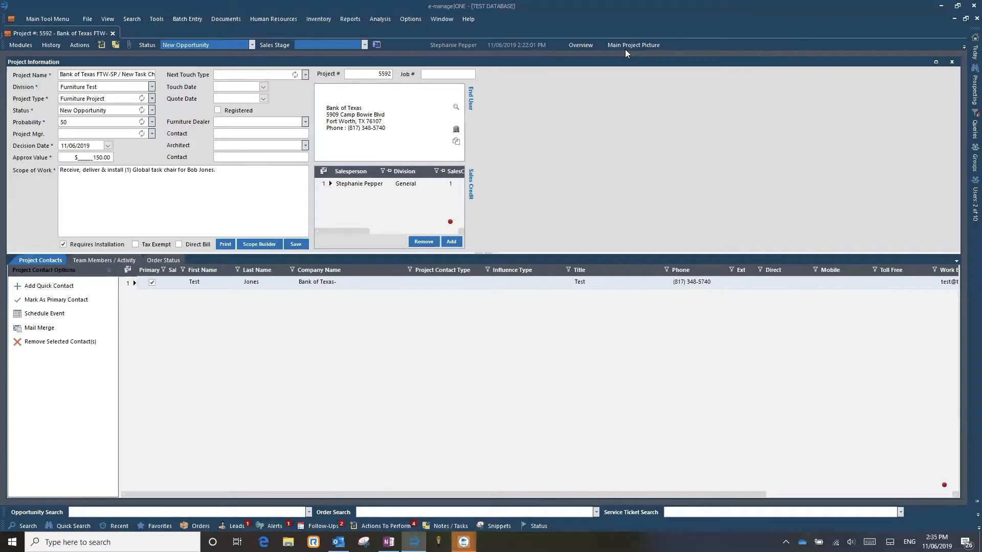
pyautogui.moveTo(464, 541)
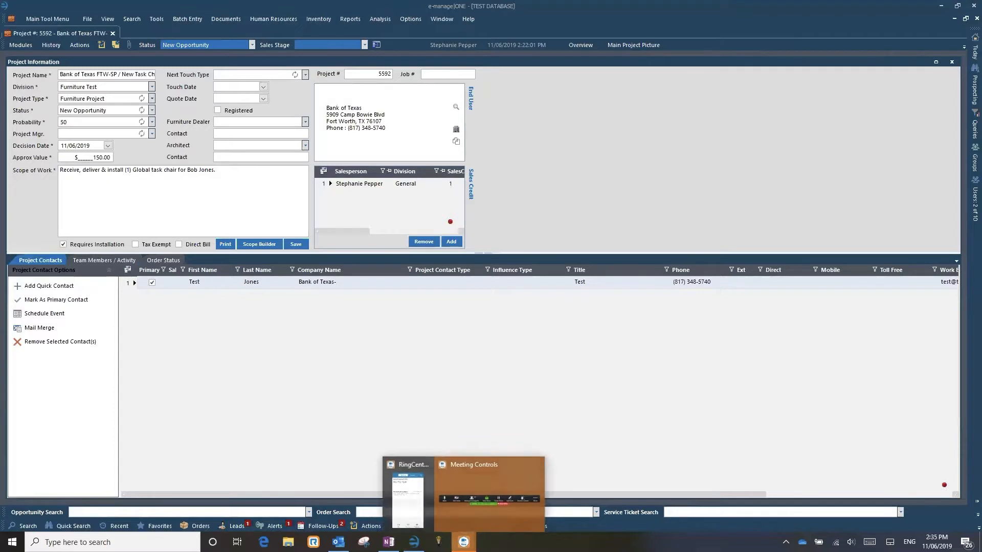
pyautogui.click(648, 431)
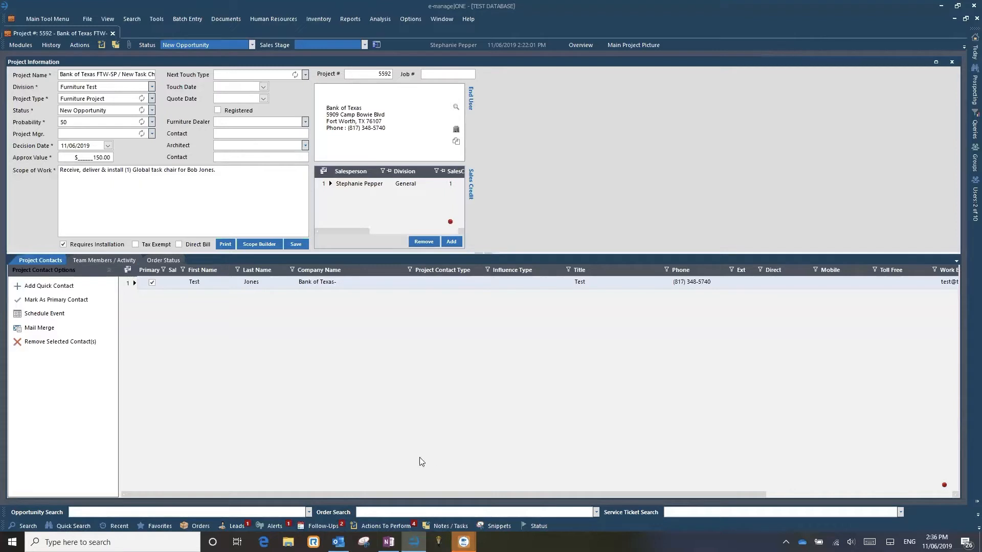
pyautogui.click(936, 542)
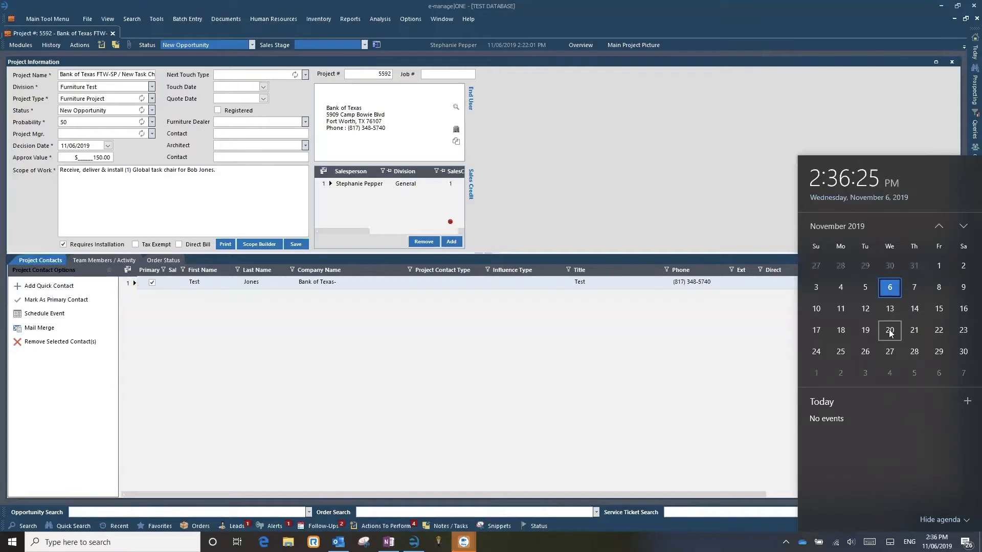
pyautogui.click(937, 25)
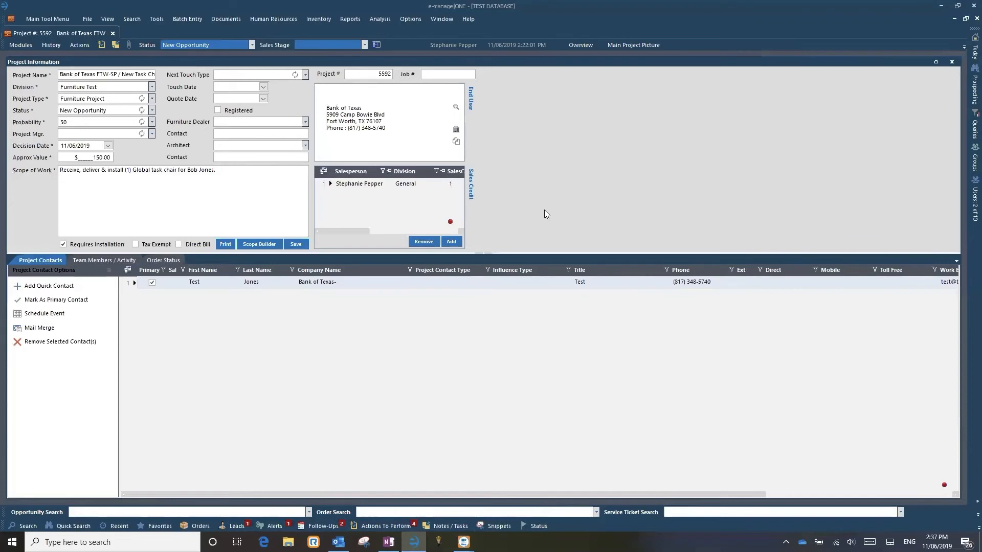
# - Add the prefix "WEBINAR TEST -- " before "Bank of Texas" in the project name and save the project
pyautogui.click(61, 74)
pyautogui.write('WEBINAR TESTBank')
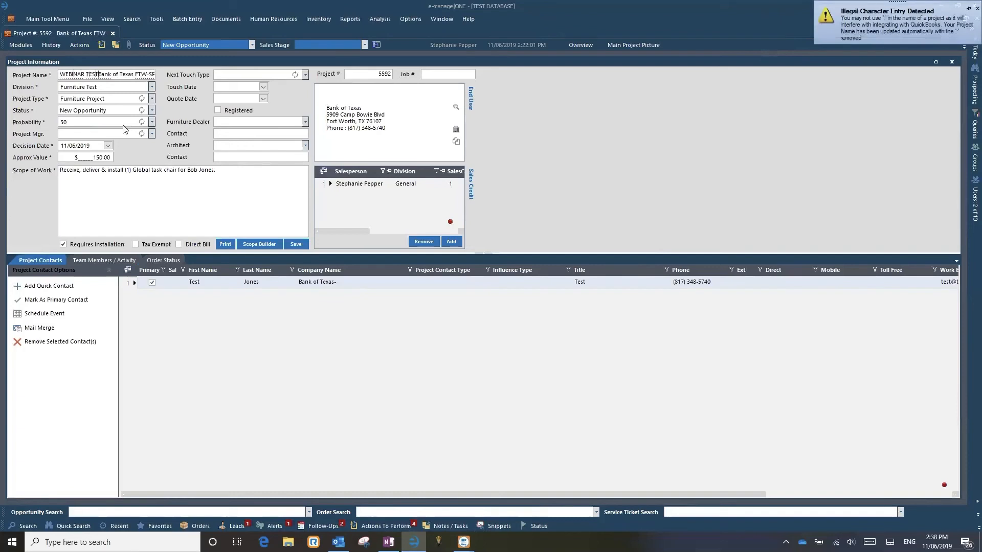
pyautogui.write('--')
pyautogui.click(304, 247)
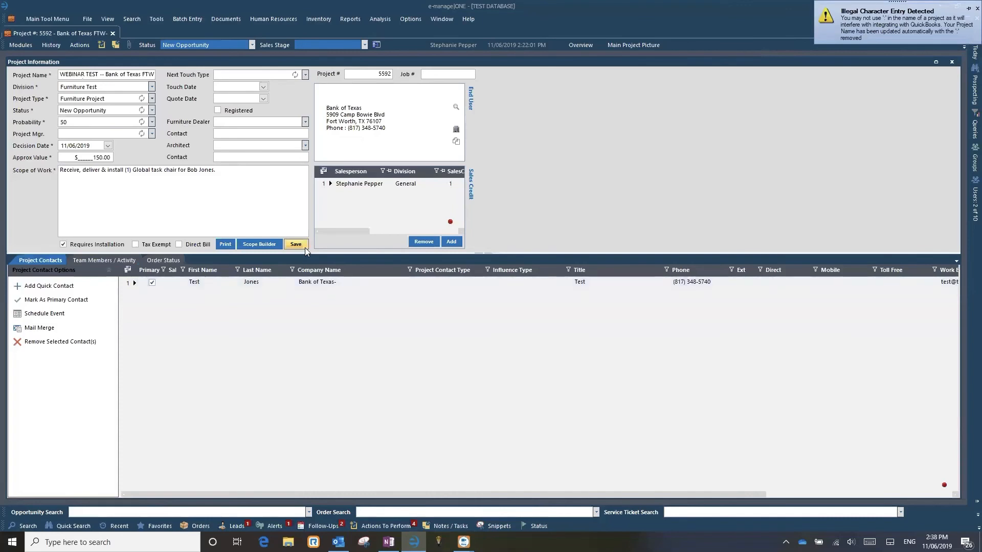